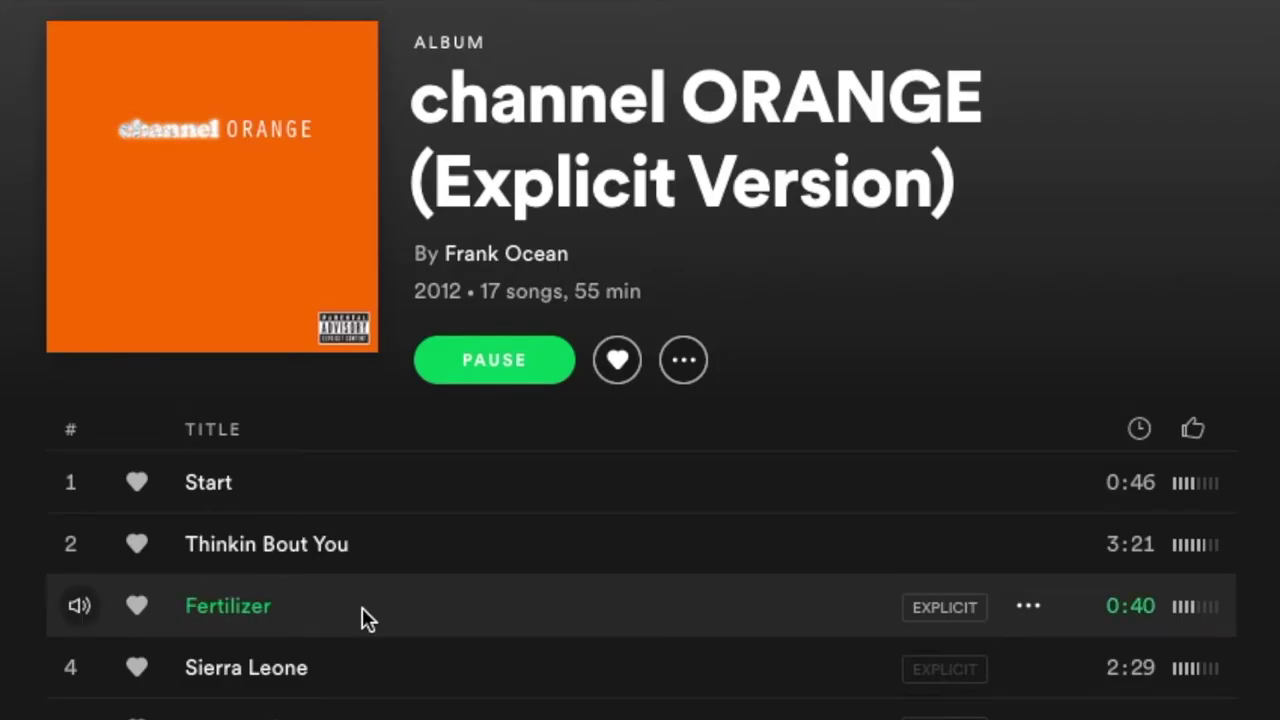
Read through the Reddit Channel Orange theory post.
scroll(362, 617, "down", 1)
scroll(362, 607, "down", 5)
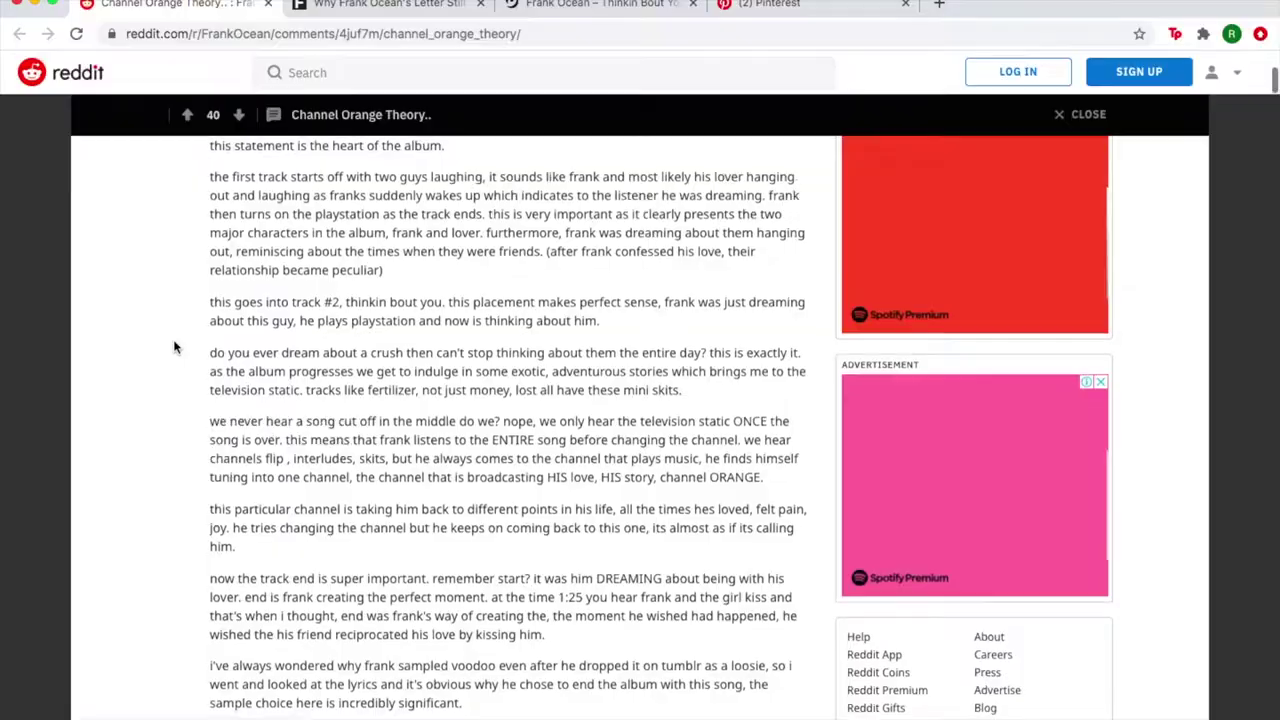
scroll(174, 347, "down", 3)
scroll(174, 347, "down", 2)
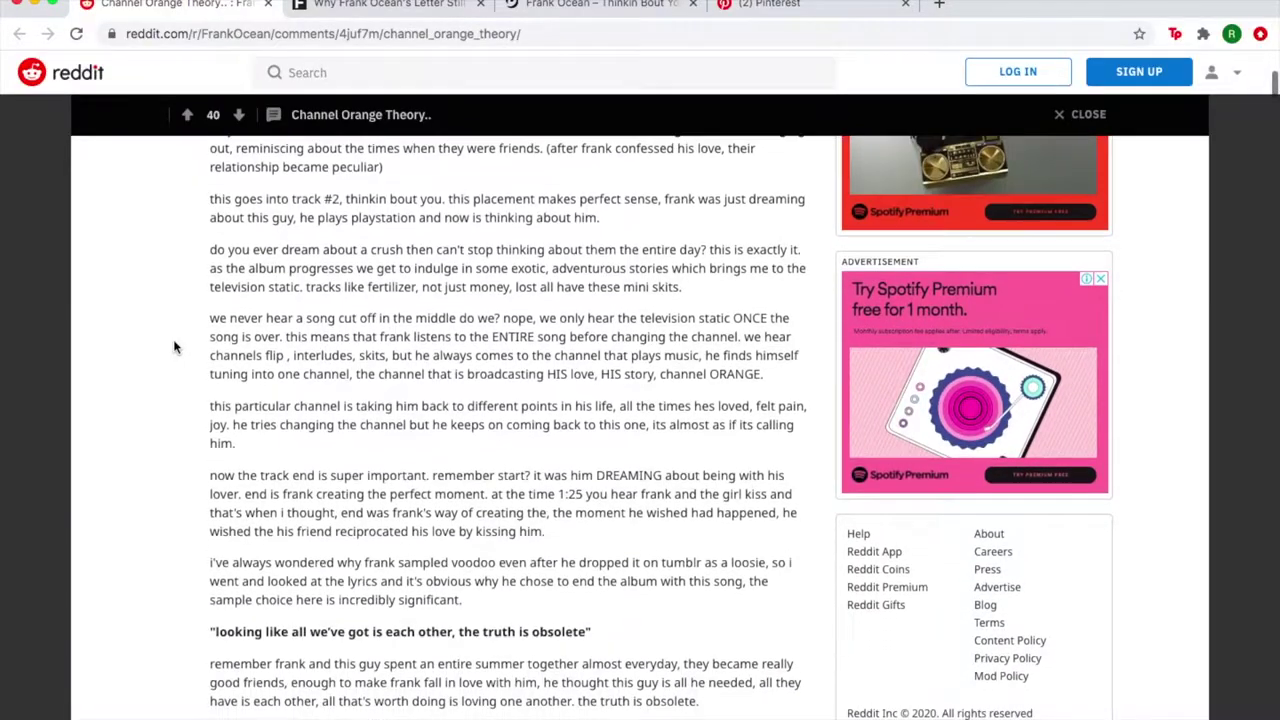
scroll(174, 347, "down", 4)
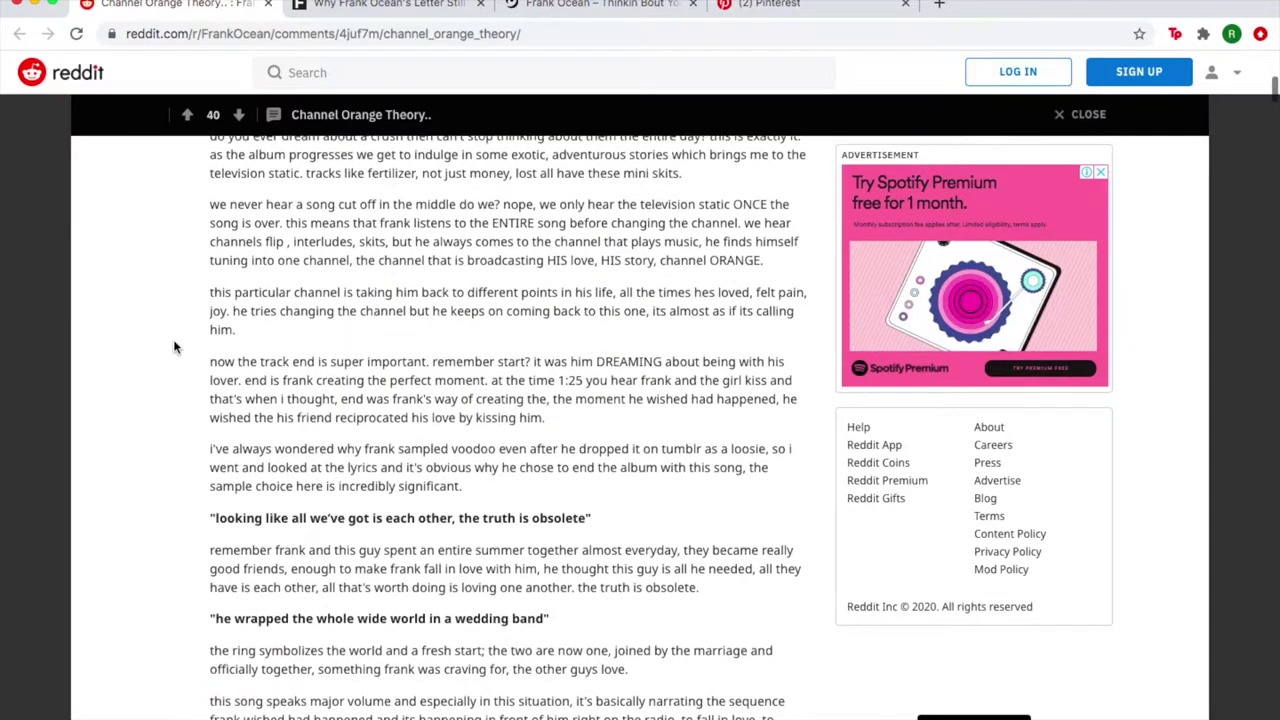
scroll(174, 347, "down", 3)
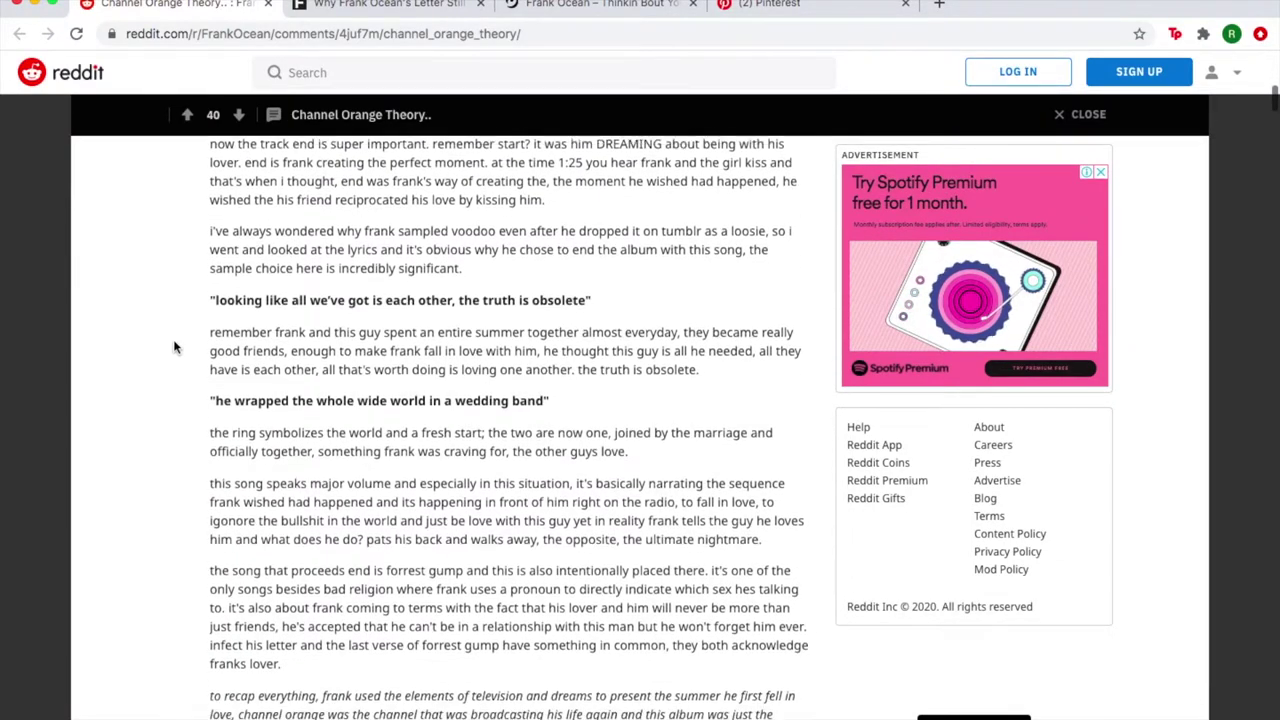
scroll(173, 347, "down", 1)
Move to The Fader article and scroll down to Frank Ocean's typed letter.
key("ctrl+Tab")
scroll(1010, 352, "down", 5)
scroll(1010, 352, "down", 2)
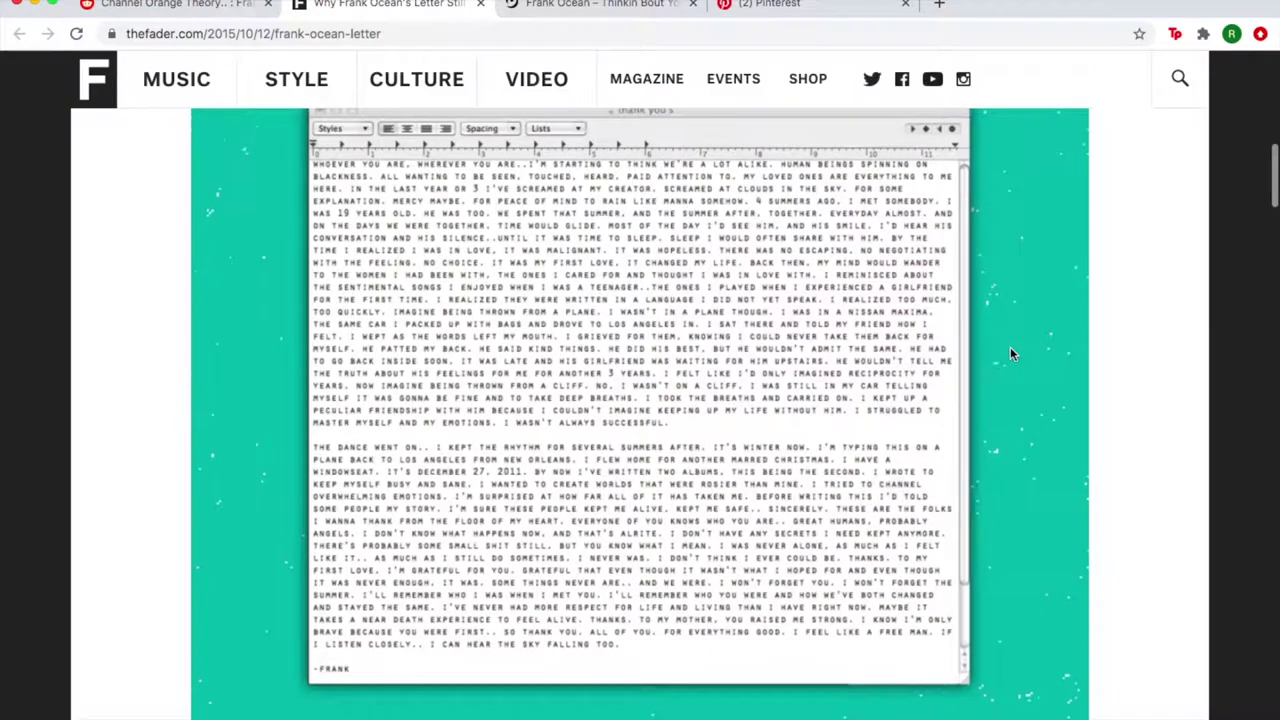
Go from the Thinkin Bout You lyrics page through the Behance covers to the Pinterest album-covers board.
key("ctrl+Tab")
scroll(773, 485, "down", 4)
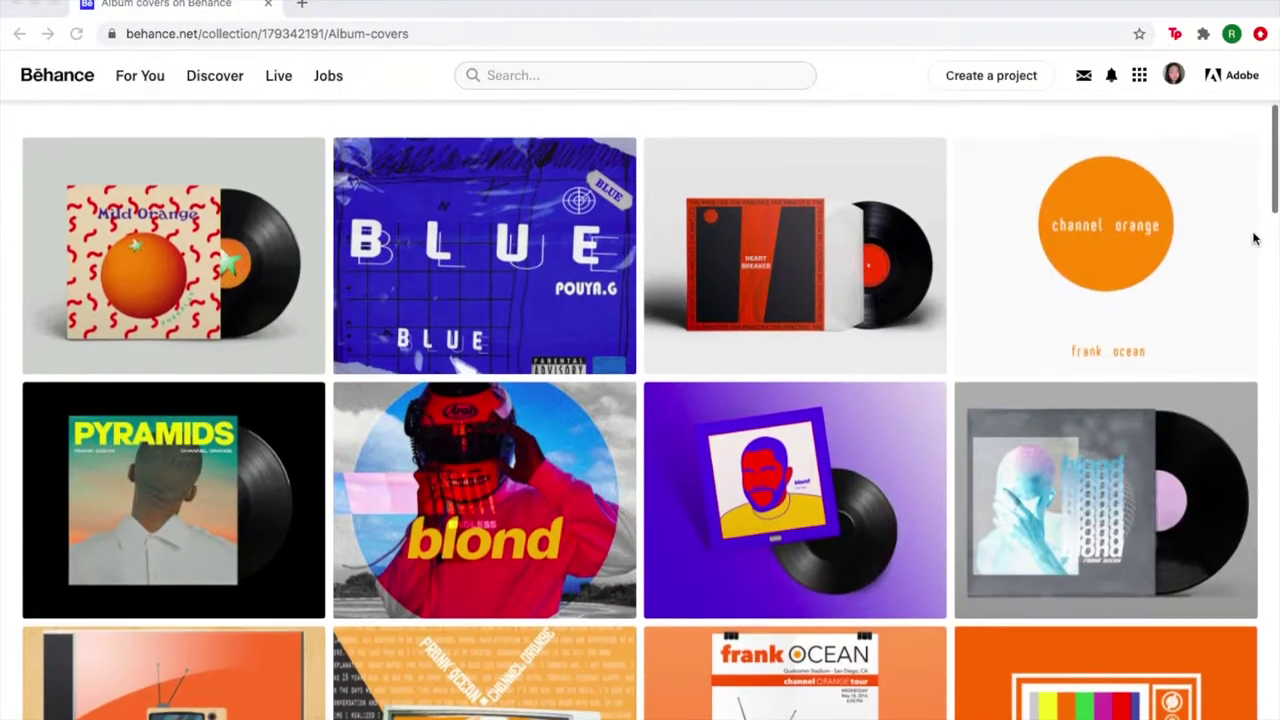
scroll(1255, 239, "down", 1)
scroll(1255, 239, "down", 4)
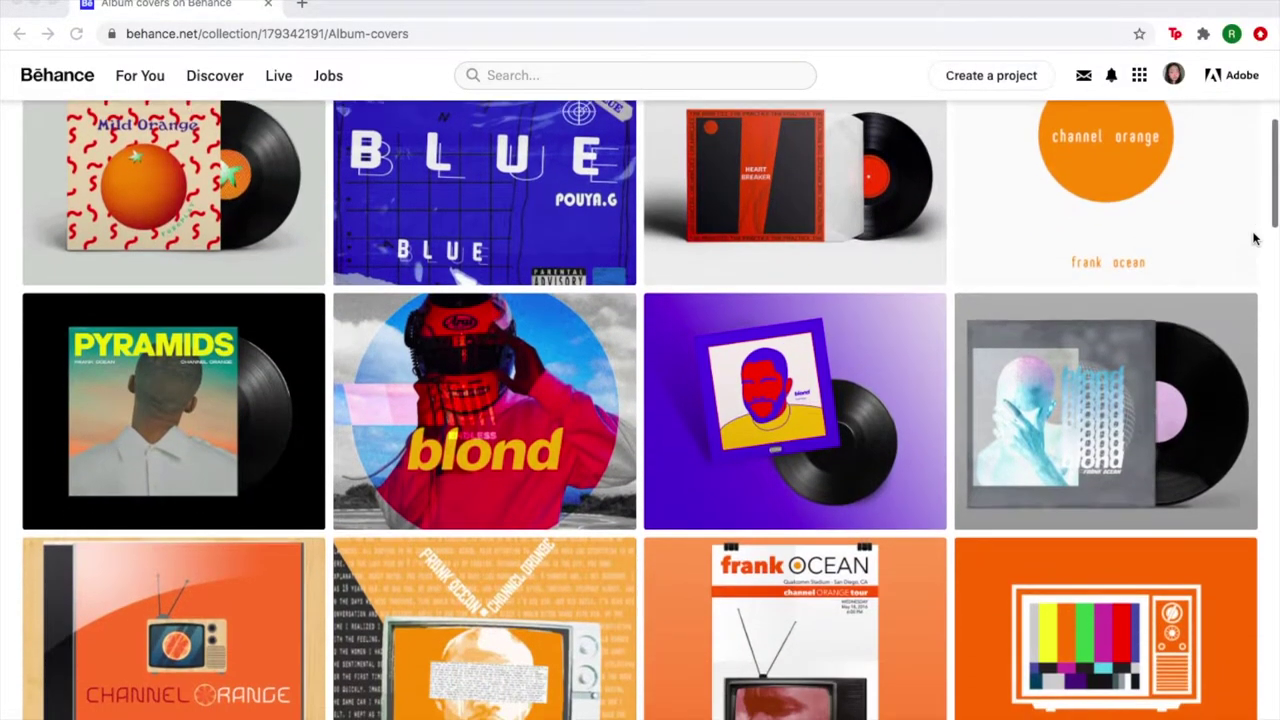
scroll(1255, 239, "down", 7)
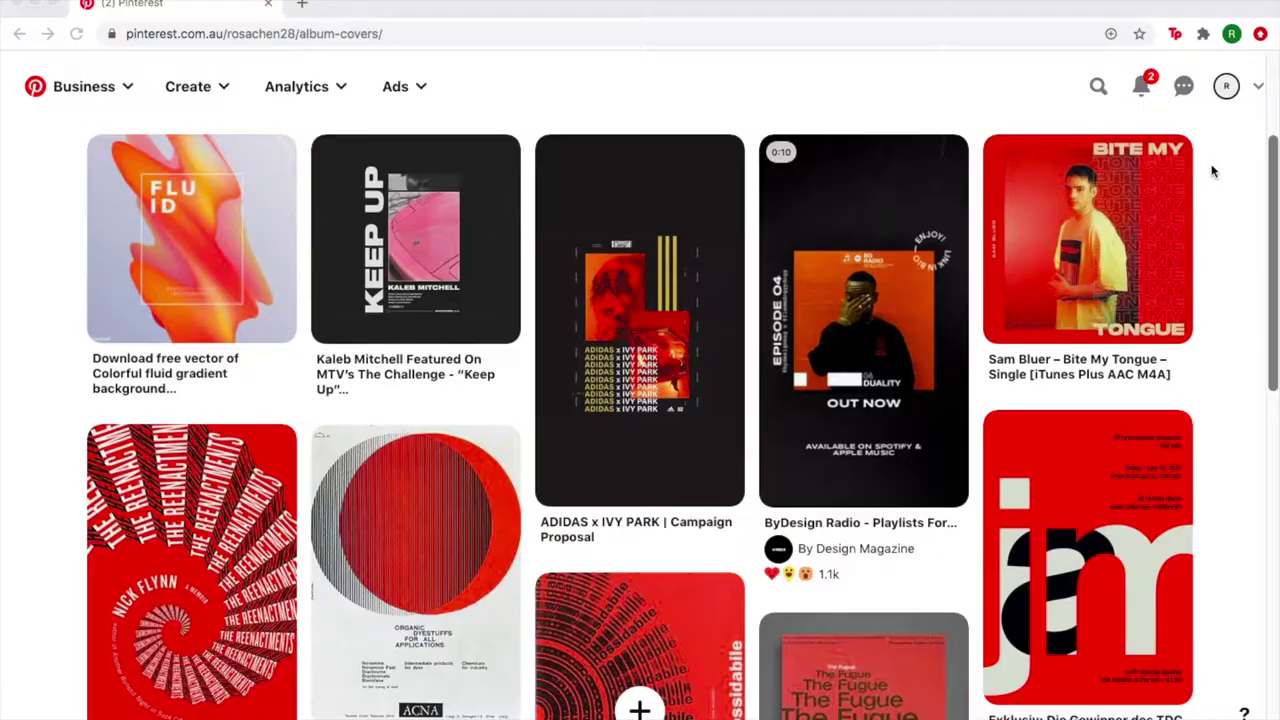
scroll(1212, 172, "down", 3)
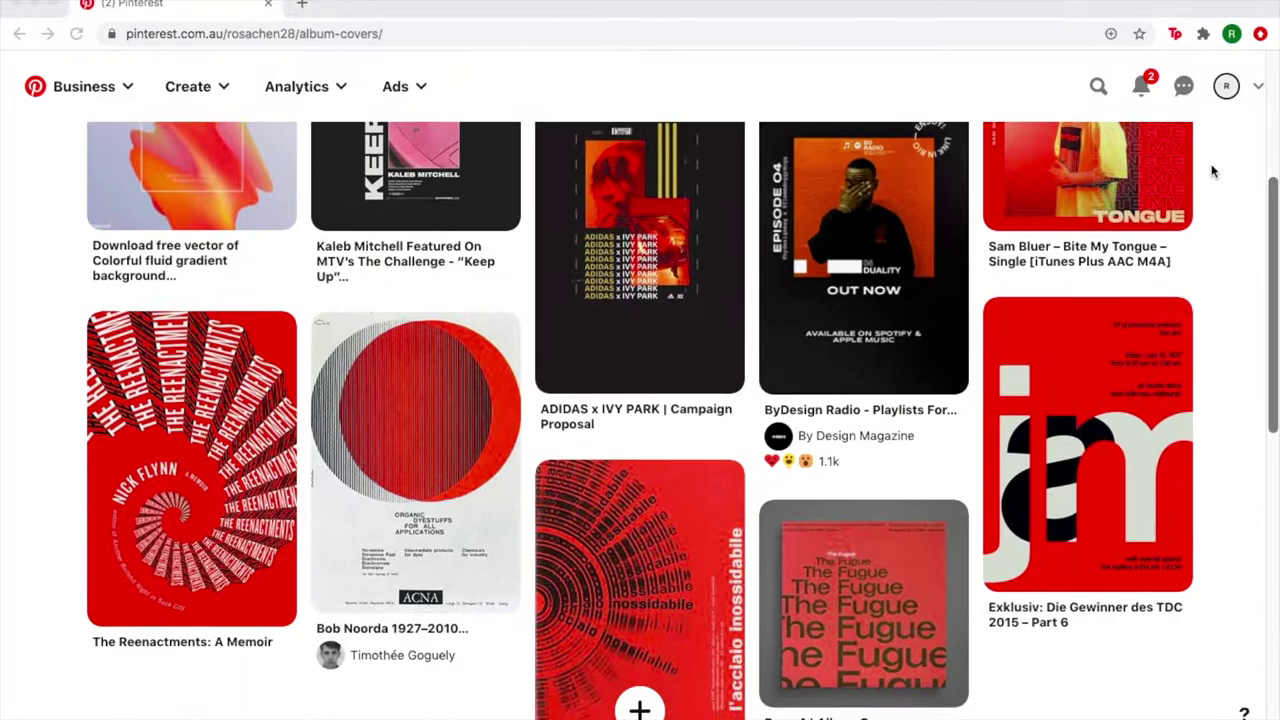
Browse the album-covers board, then the photography board of orange- and red-lit portraits.
scroll(1212, 172, "down", 3)
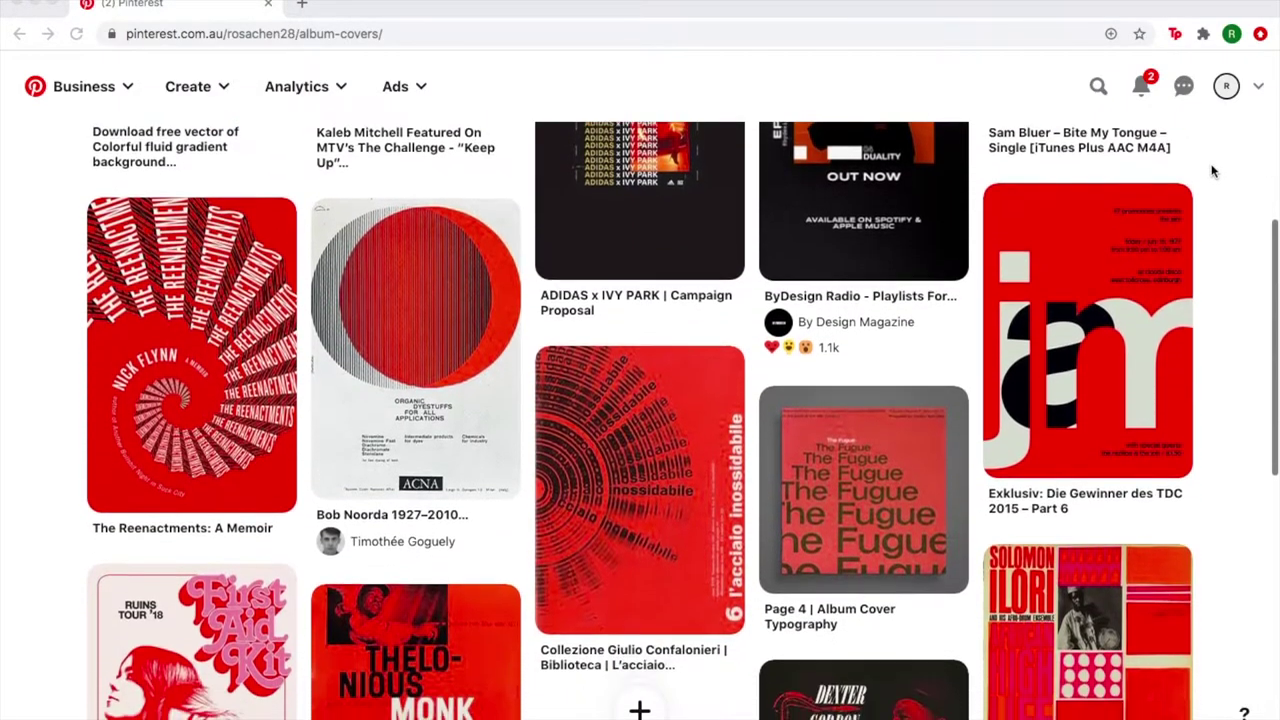
scroll(1212, 172, "down", 5)
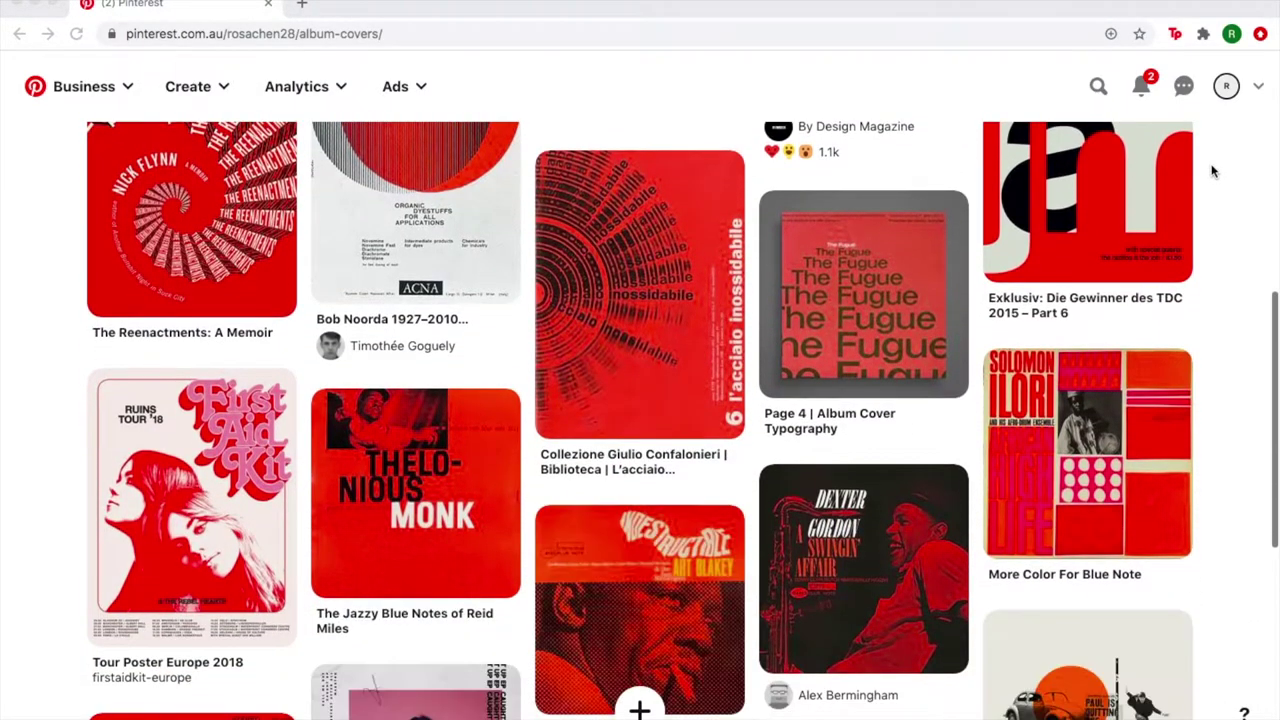
scroll(1212, 172, "down", 2)
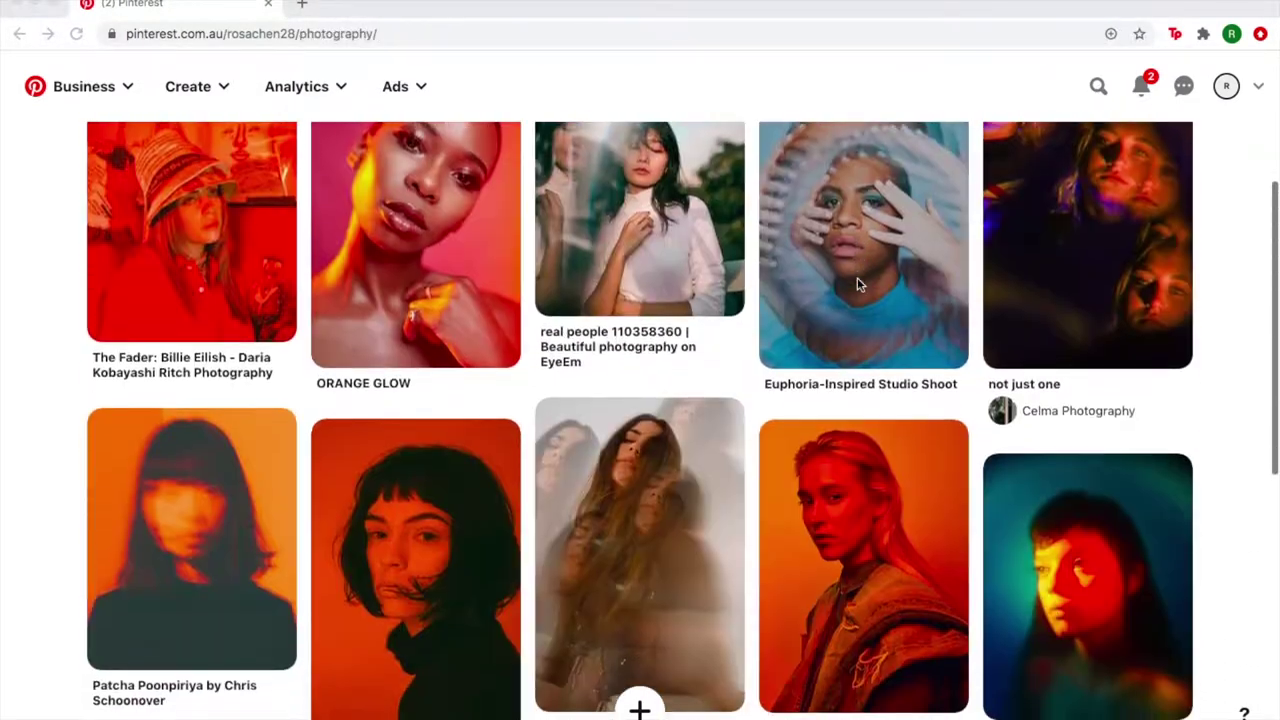
scroll(857, 280, "down", 3)
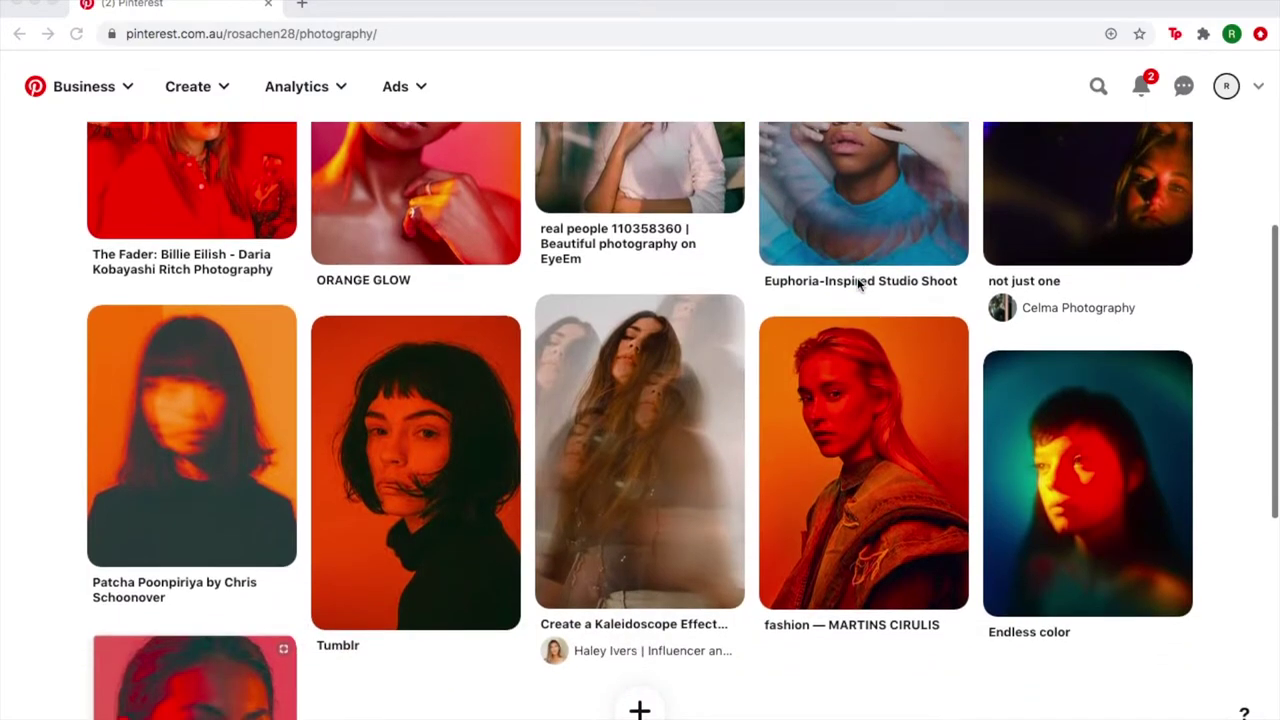
scroll(857, 284, "down", 5)
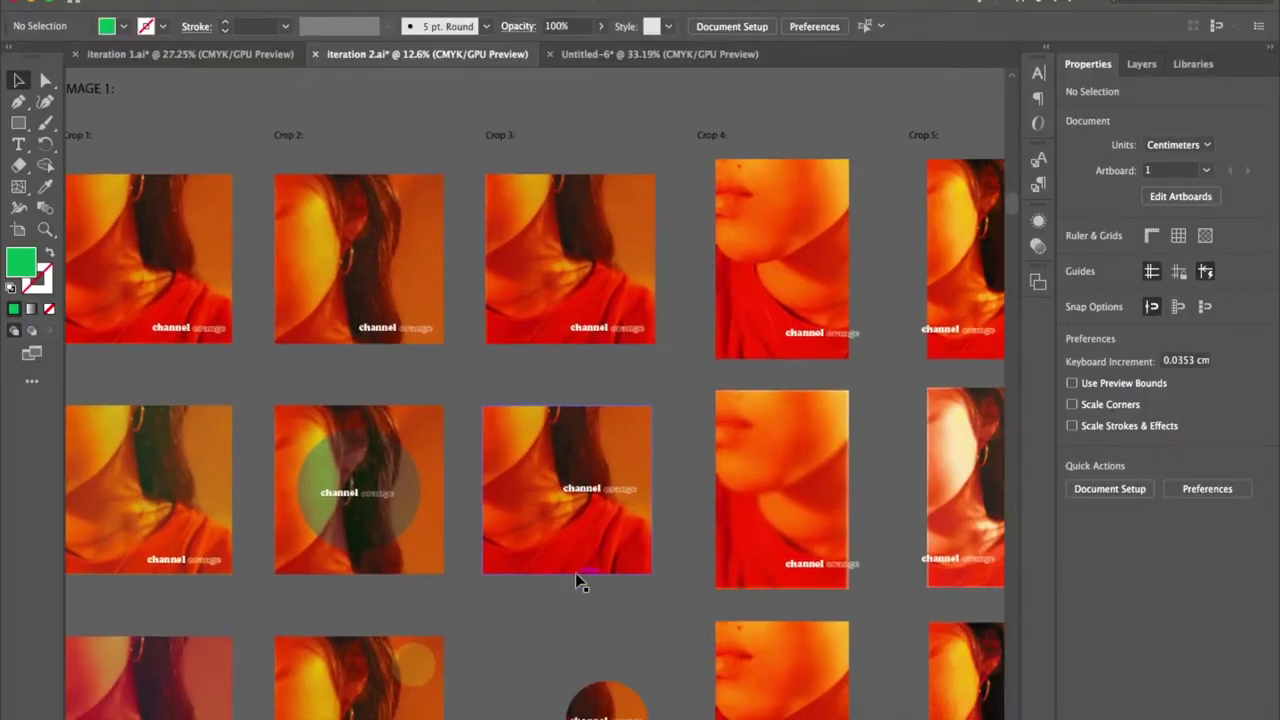
Apply Diffuse Glow to the neck-and-earring portrait: Graininess 10, Glow Amount 8, Clear Amount 16.
scroll(575, 573, "down", 3)
scroll(575, 573, "right", 2)
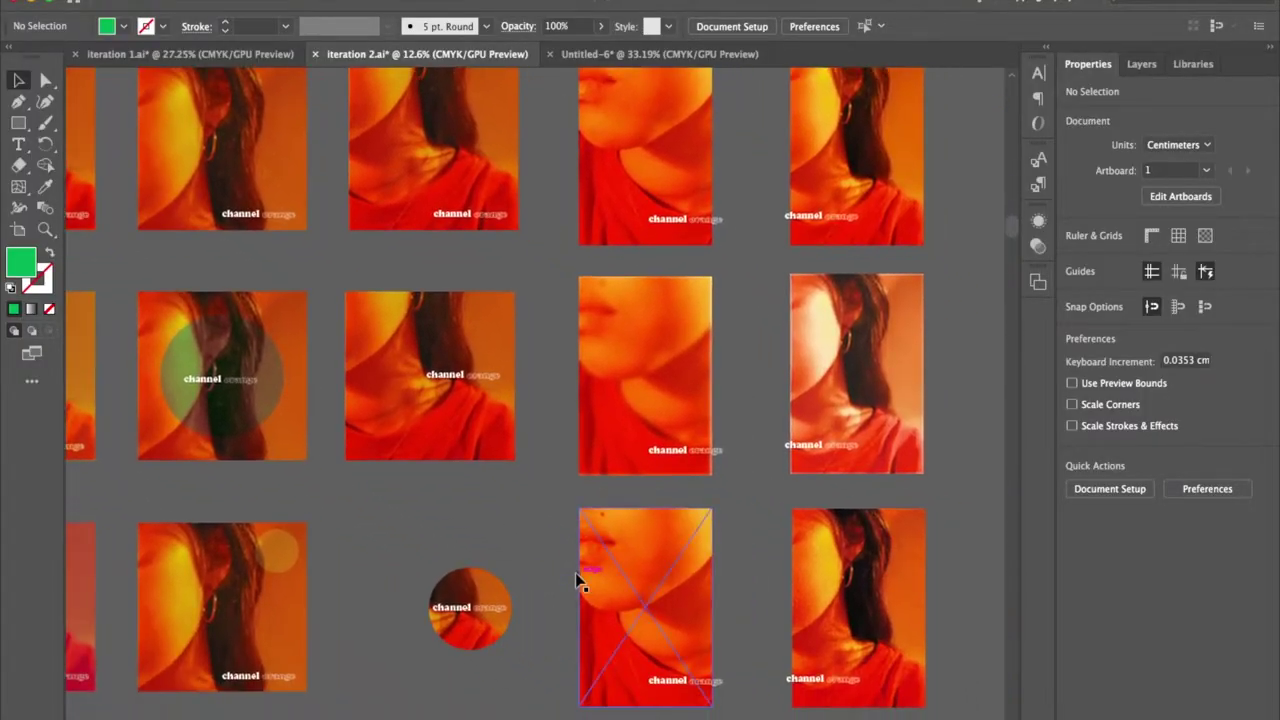
scroll(578, 580, "down", 10)
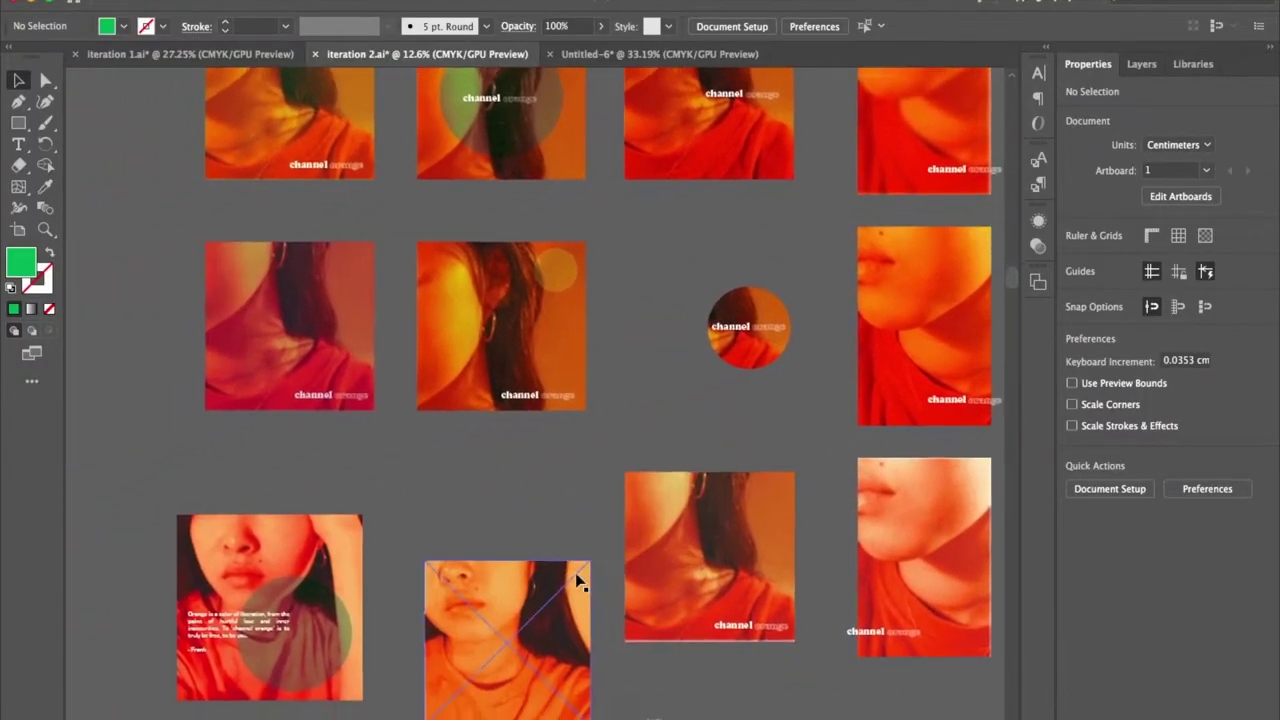
scroll(578, 582, "down", 10)
scroll(578, 582, "right", 5)
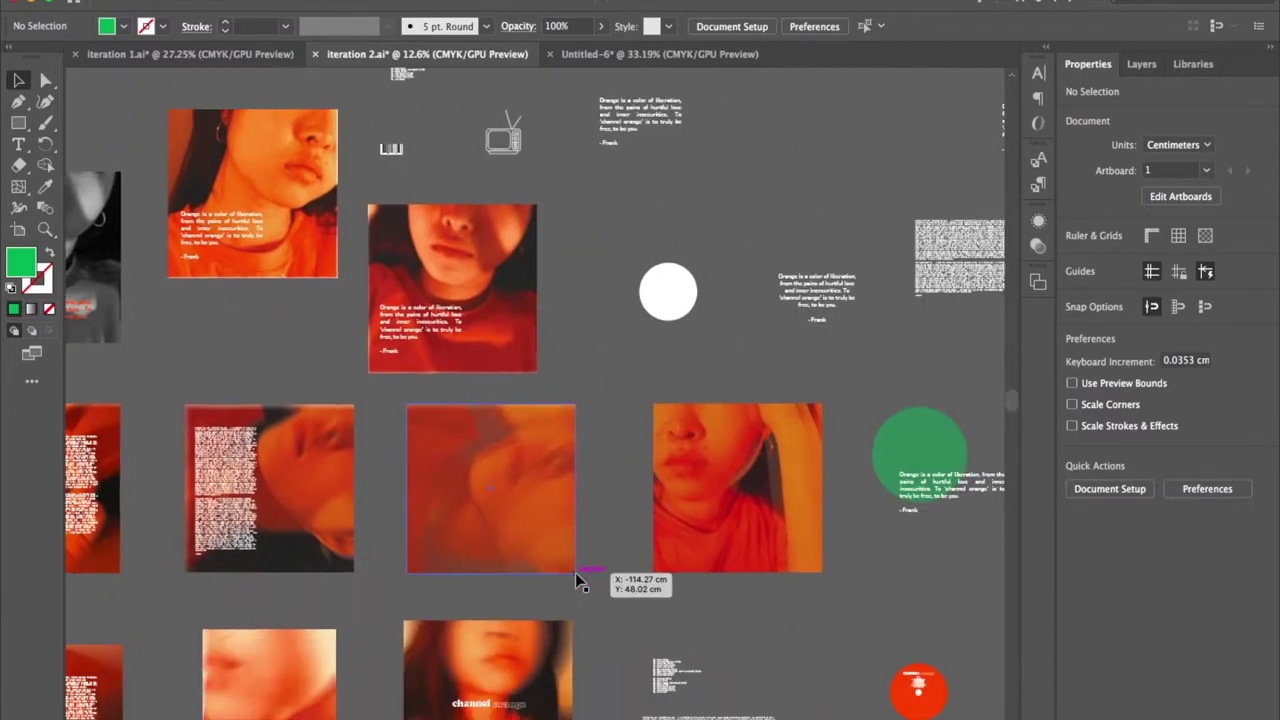
scroll(575, 582, "up", 2)
scroll(575, 582, "right", 10)
scroll(575, 582, "down", 4)
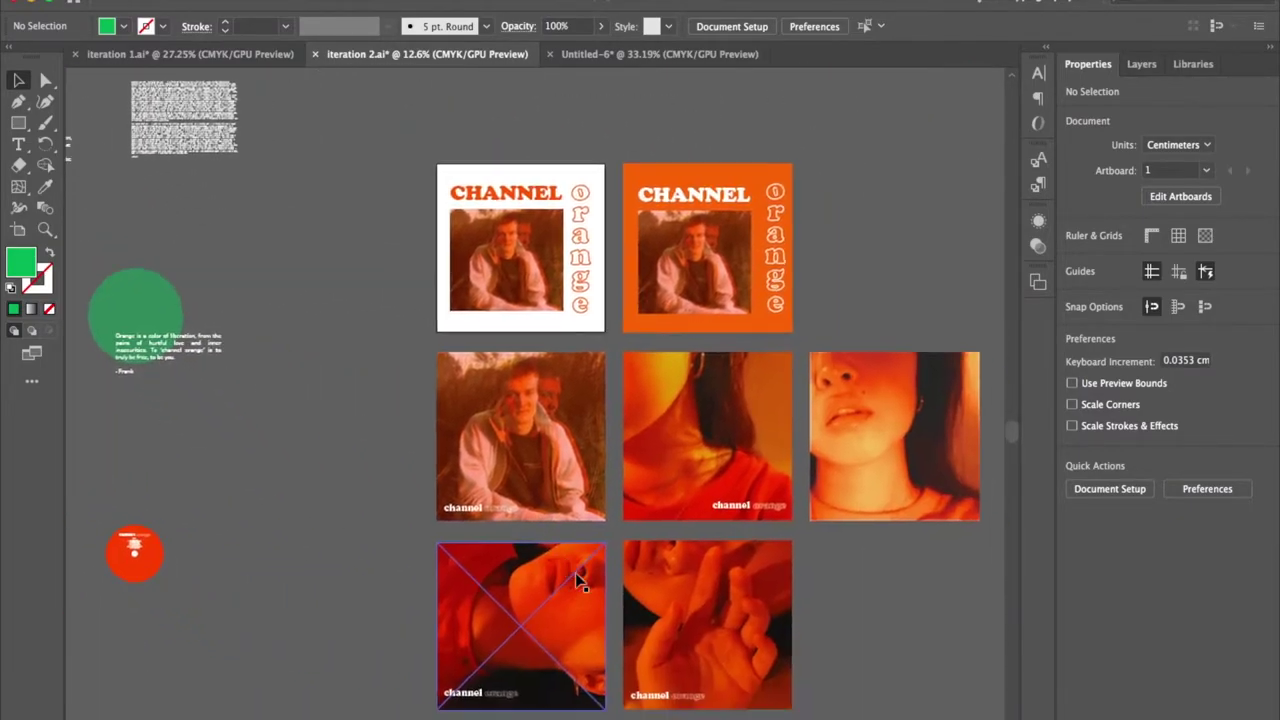
scroll(578, 582, "up", 4)
scroll(578, 582, "right", 3)
scroll(578, 582, "down", 5)
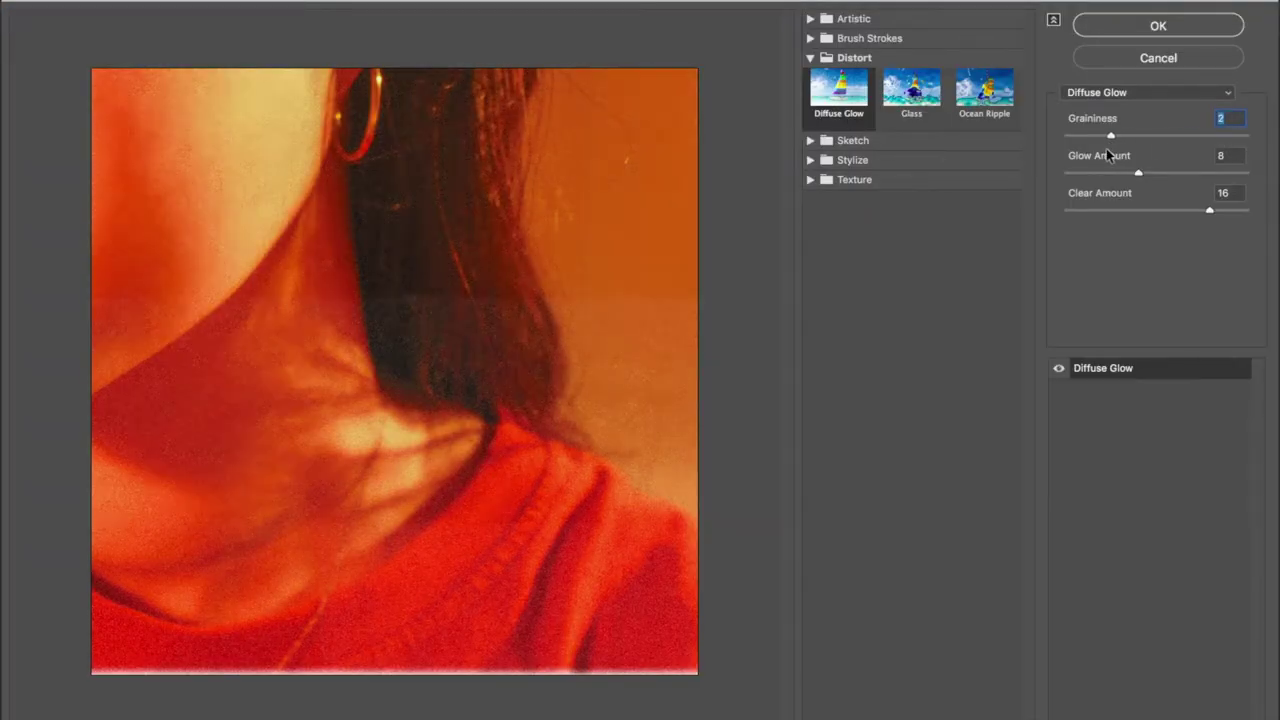
type("10")
mouse_move(1138, 173)
left_mouse_down()
mouse_move(1067, 176)
mouse_move(1157, 176)
mouse_move(1138, 173)
left_mouse_up()
mouse_move(1190, 210)
left_mouse_down()
mouse_move(1094, 206)
mouse_move(1207, 210)
left_mouse_up()
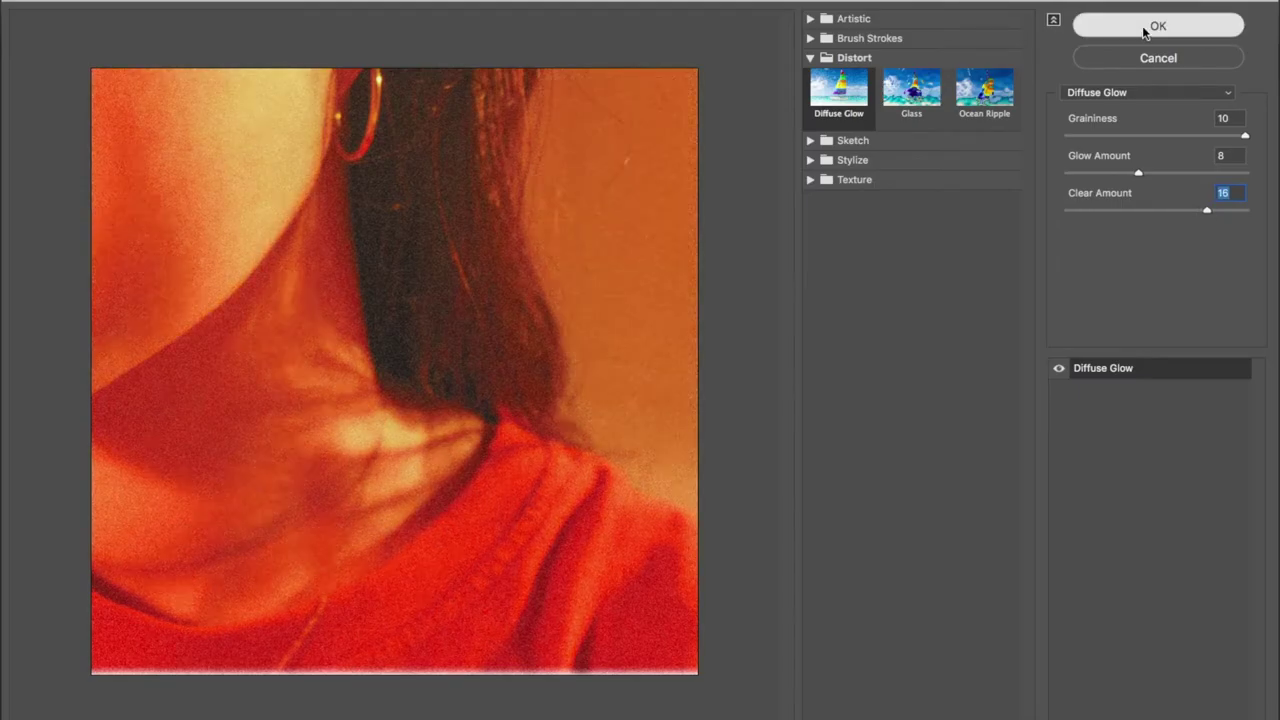
left_click(1152, 27)
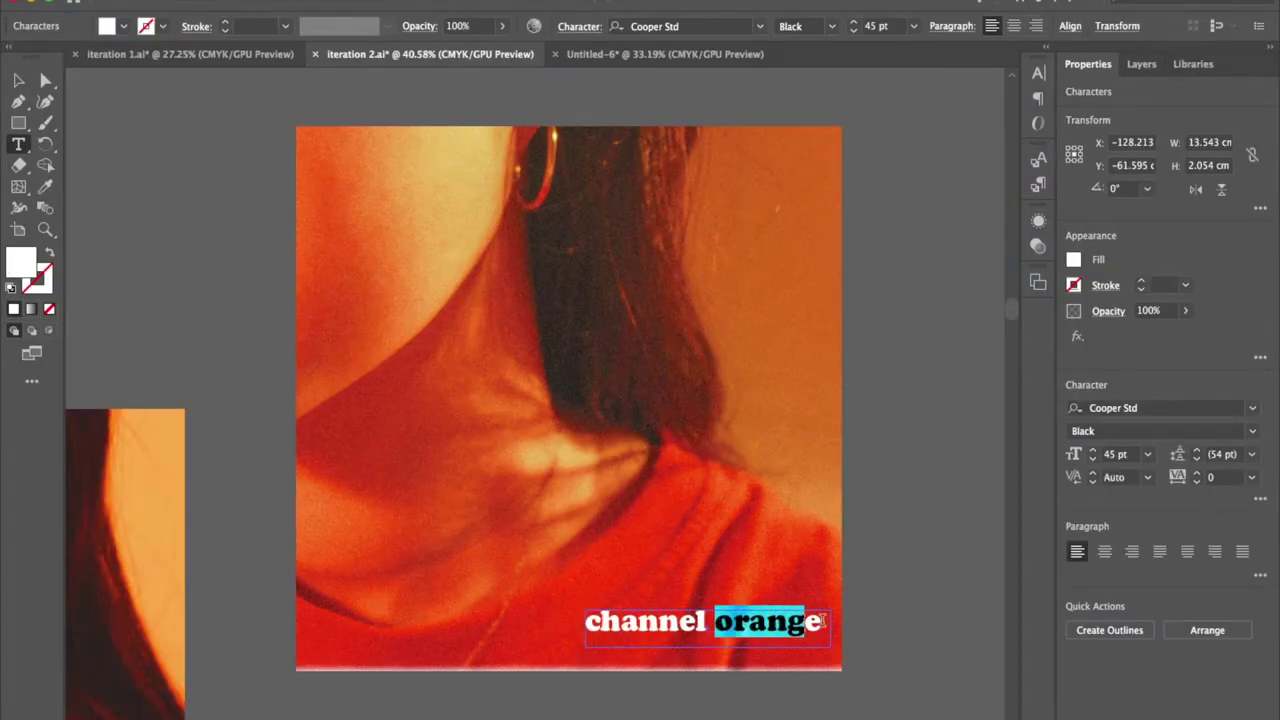
Turn the word 'orange' into outline text with no fill and a 0.25 pt stroke.
left_click(1074, 260)
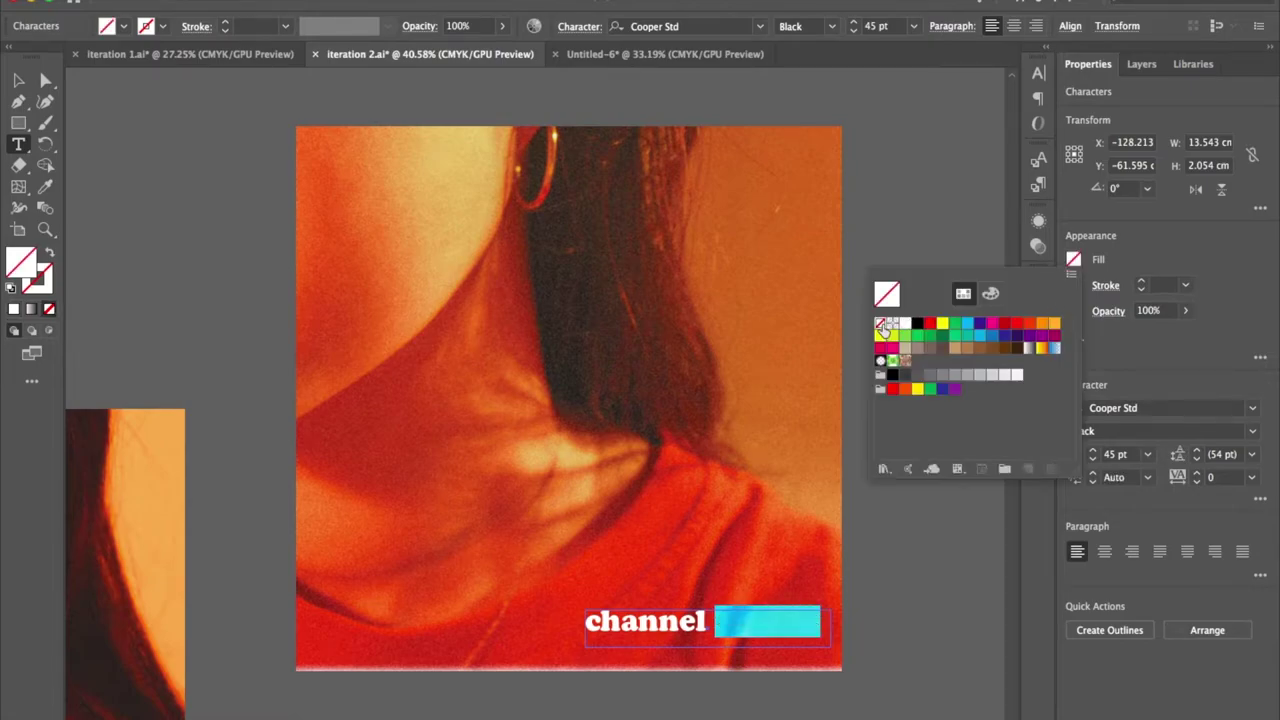
left_click(881, 326)
left_click(1104, 287)
left_click(982, 306)
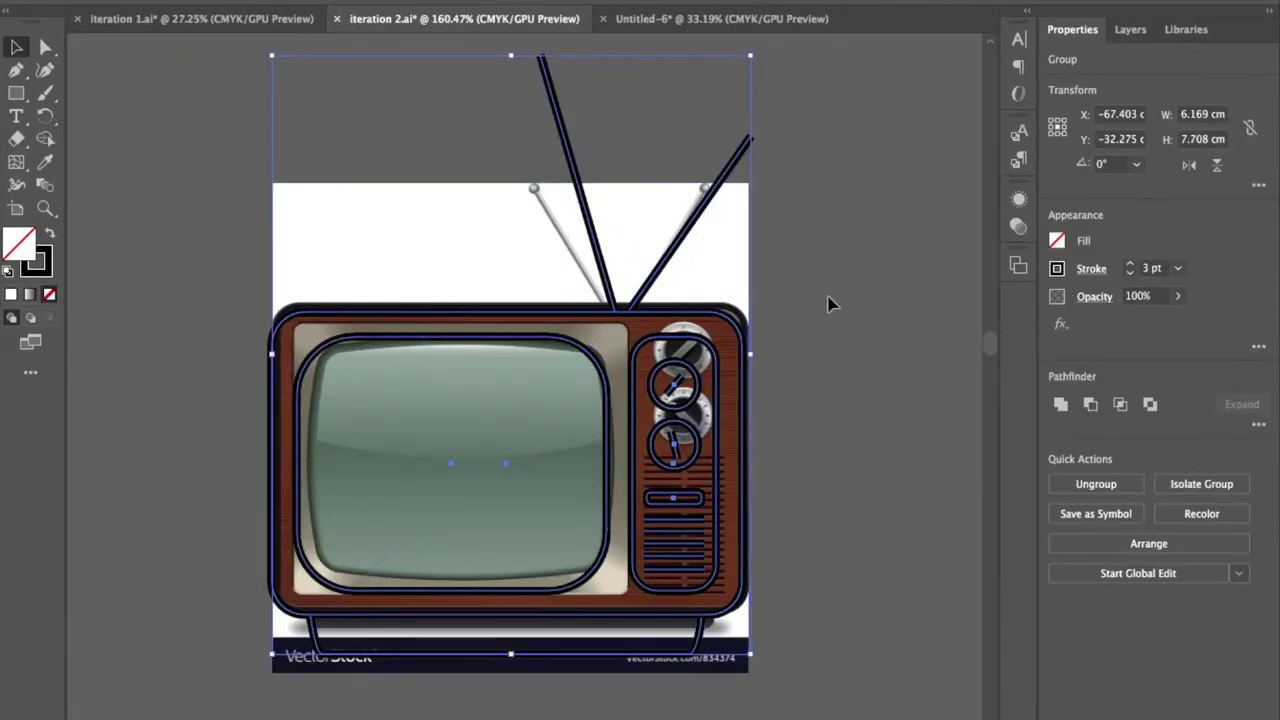
Deselect the TV illustration and look over the iteration 2 grid of cover artboards.
left_click(810, 308)
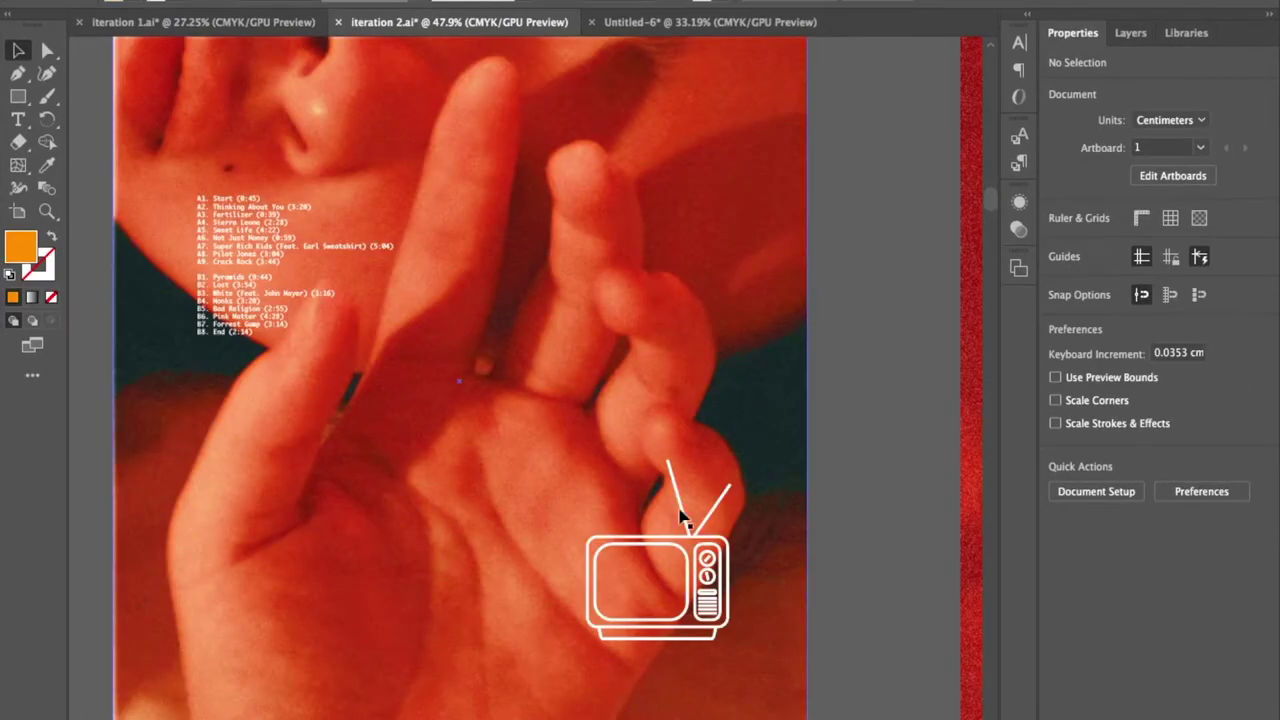
scroll(726, 534, "up", 5)
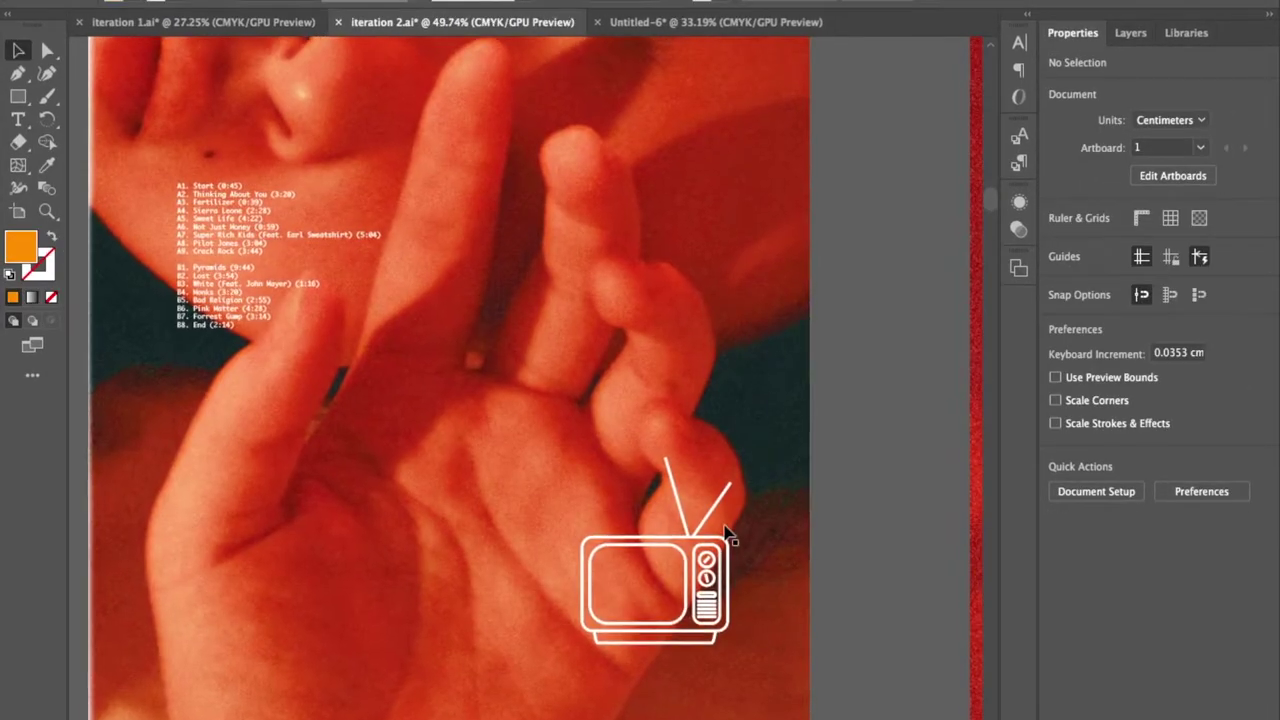
scroll(669, 598, "down", 5)
scroll(669, 598, "right", 5)
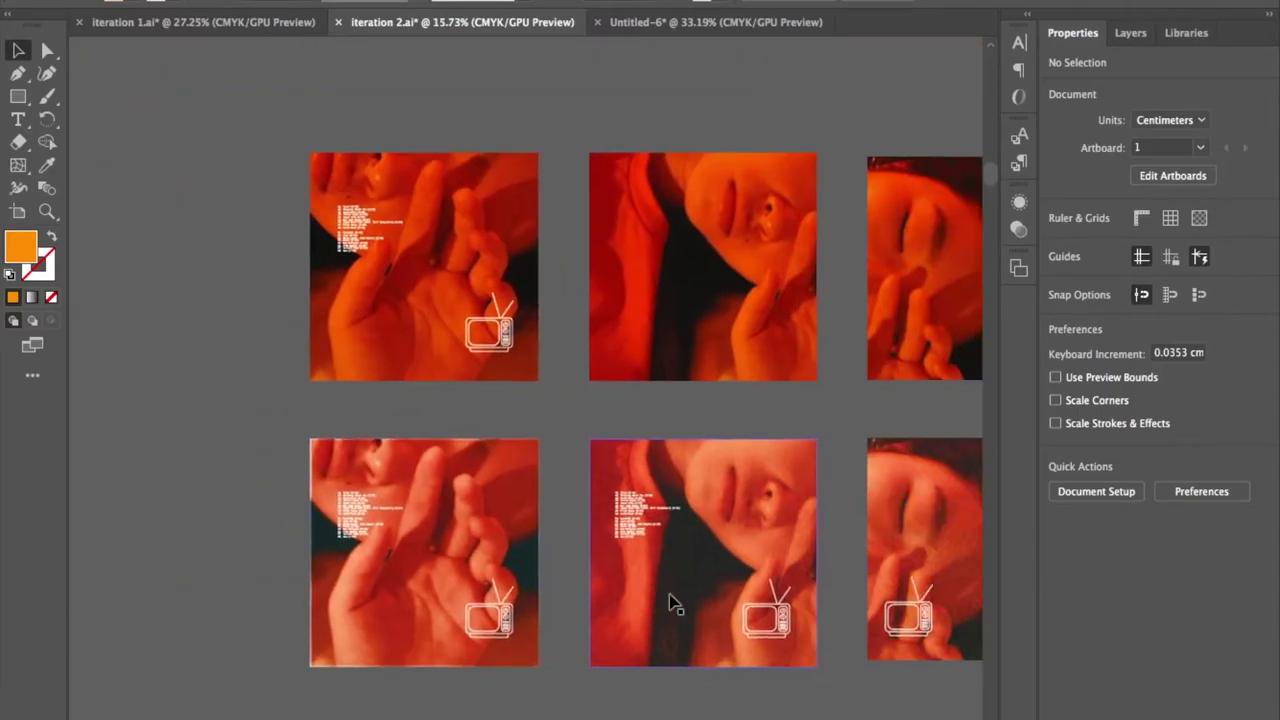
scroll(669, 598, "down", 5)
scroll(671, 601, "down", 1)
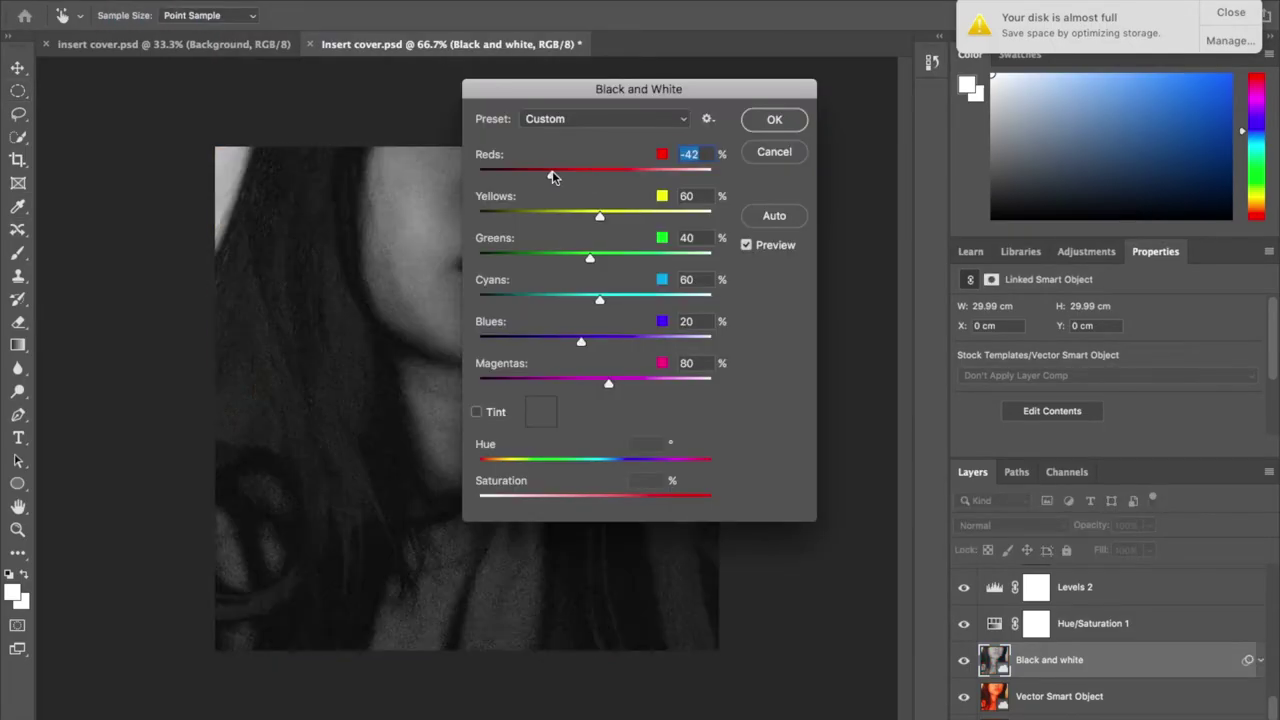
Convert the portrait to black and white with Reds at -23 and Yellows brightened.
left_click_drag(552, 170, 590, 170)
left_click_drag(600, 216, 633, 216)
left_click_drag(590, 170, 561, 175)
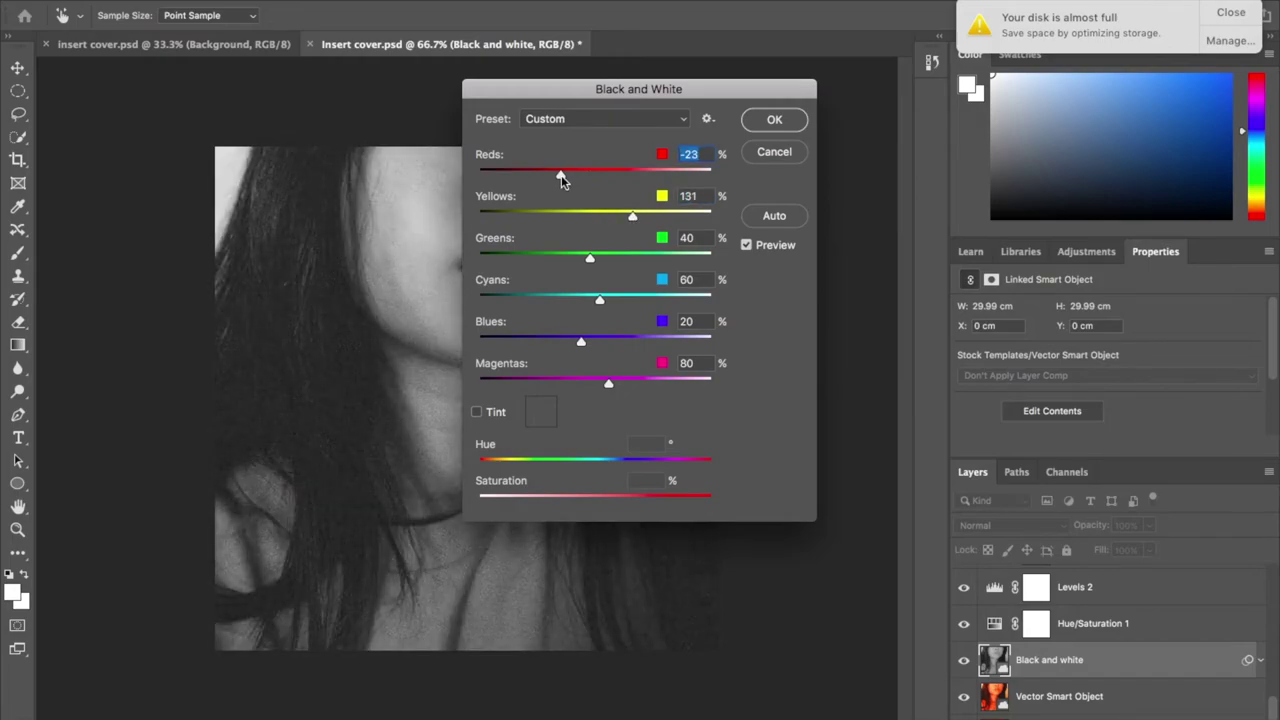
left_click(775, 120)
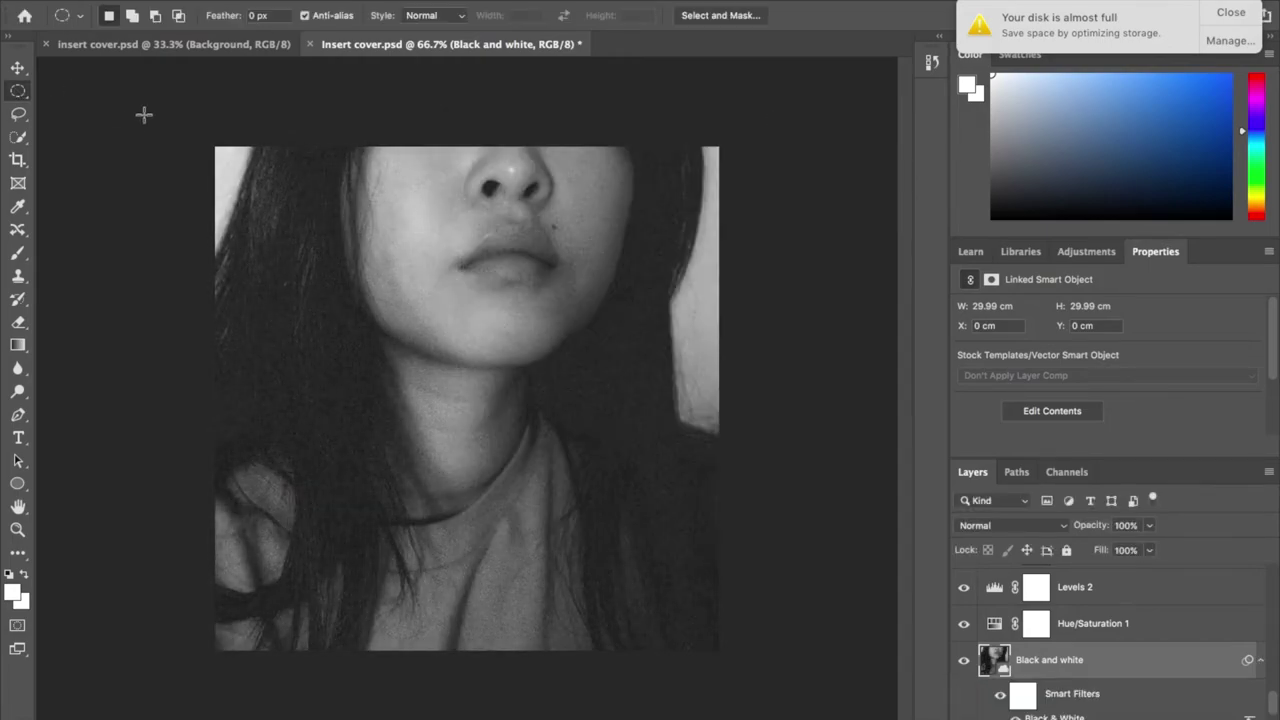
Rasterize the cover layer and delete two circles to reveal the orange photo beneath.
left_click_drag(513, 474, 485, 475)
right_click(1086, 660)
key("Delete")
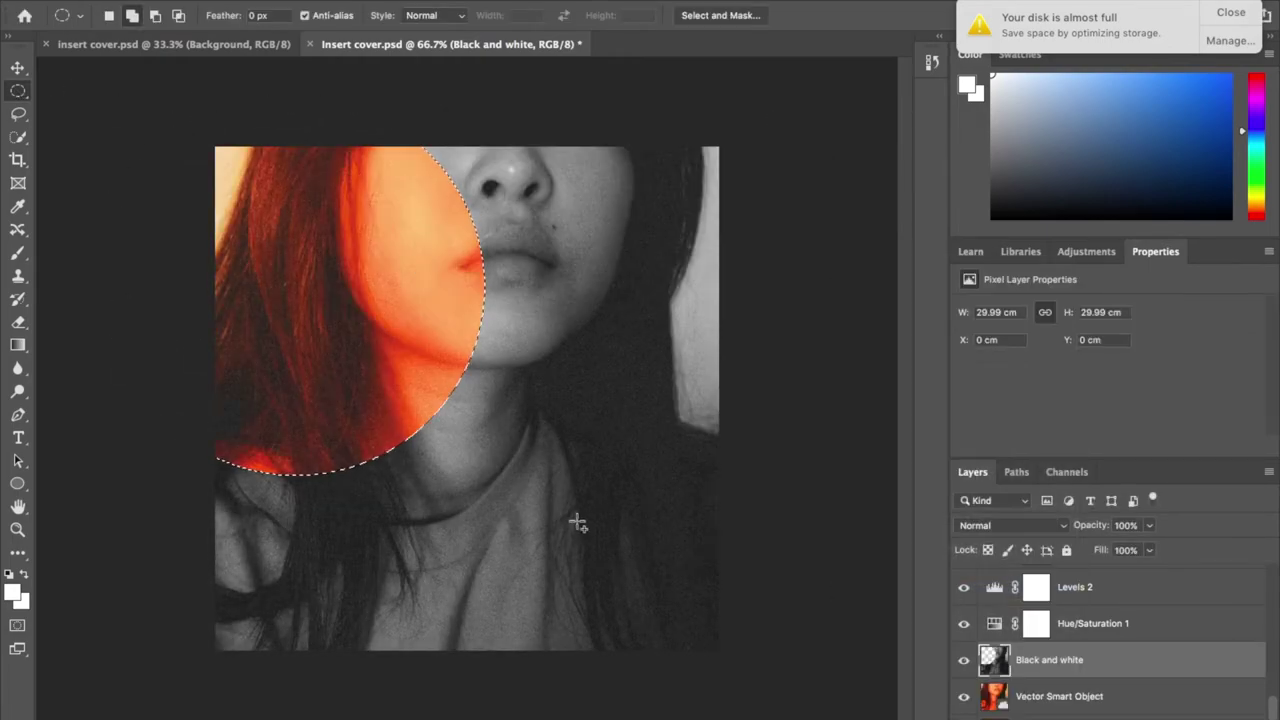
key("Delete")
key("v")
key("super+d")
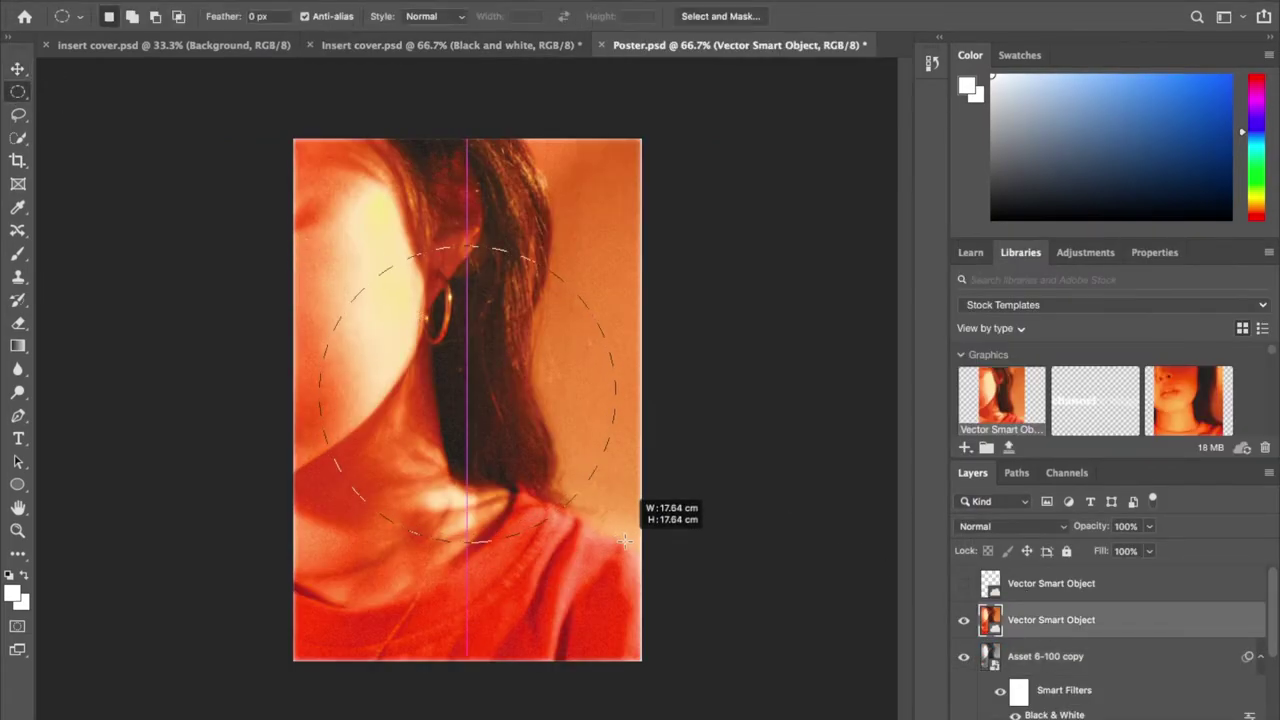
Rasterize the poster portrait layer and cut a circle out of it.
left_click_drag(624, 540, 624, 539)
key("Delete")
key("Return")
right_click(1005, 619)
key("Escape")
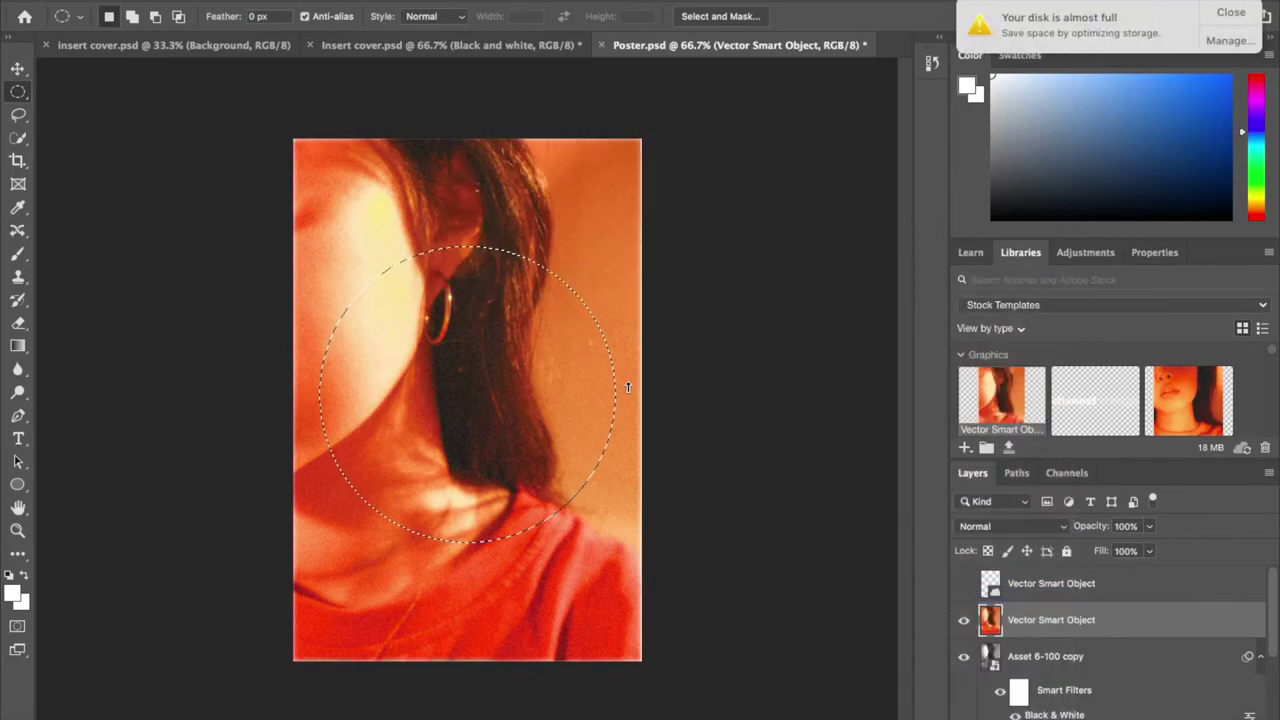
key("Delete")
key("v")
left_click(457, 5)
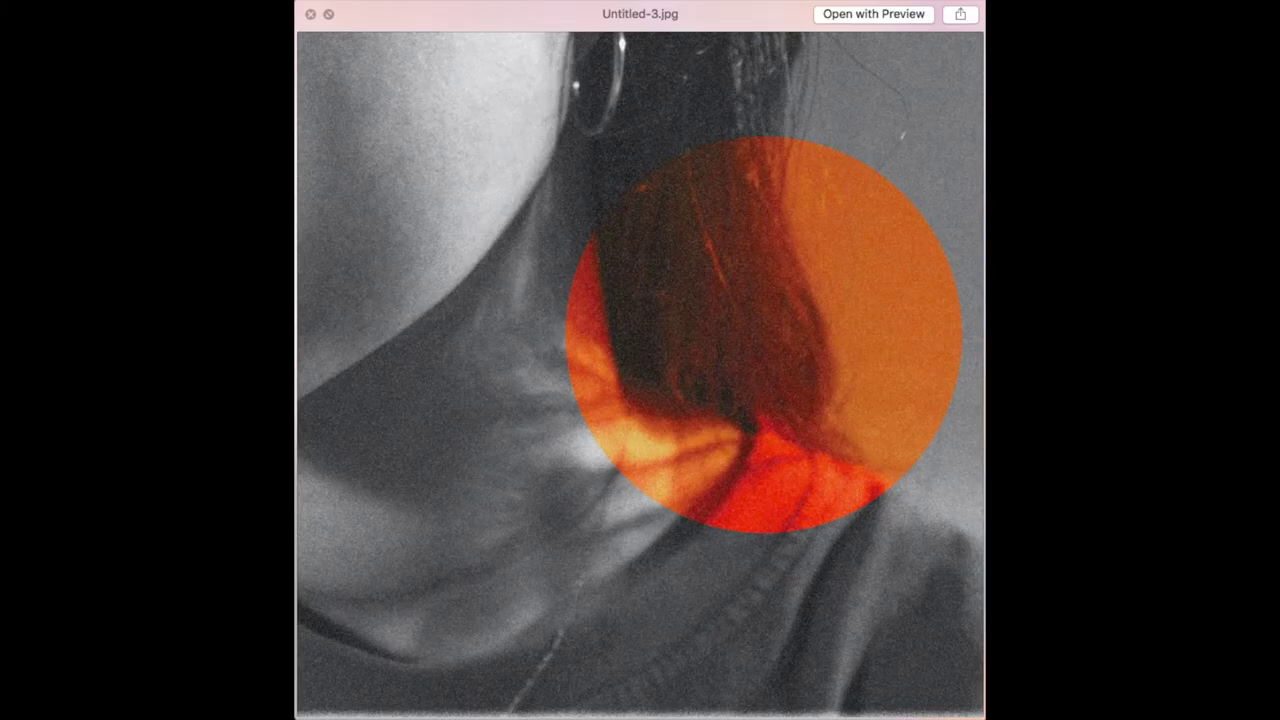
Preview the saved cover images, including 'insert cover option.jpg', in Quick Look.
key("Down")
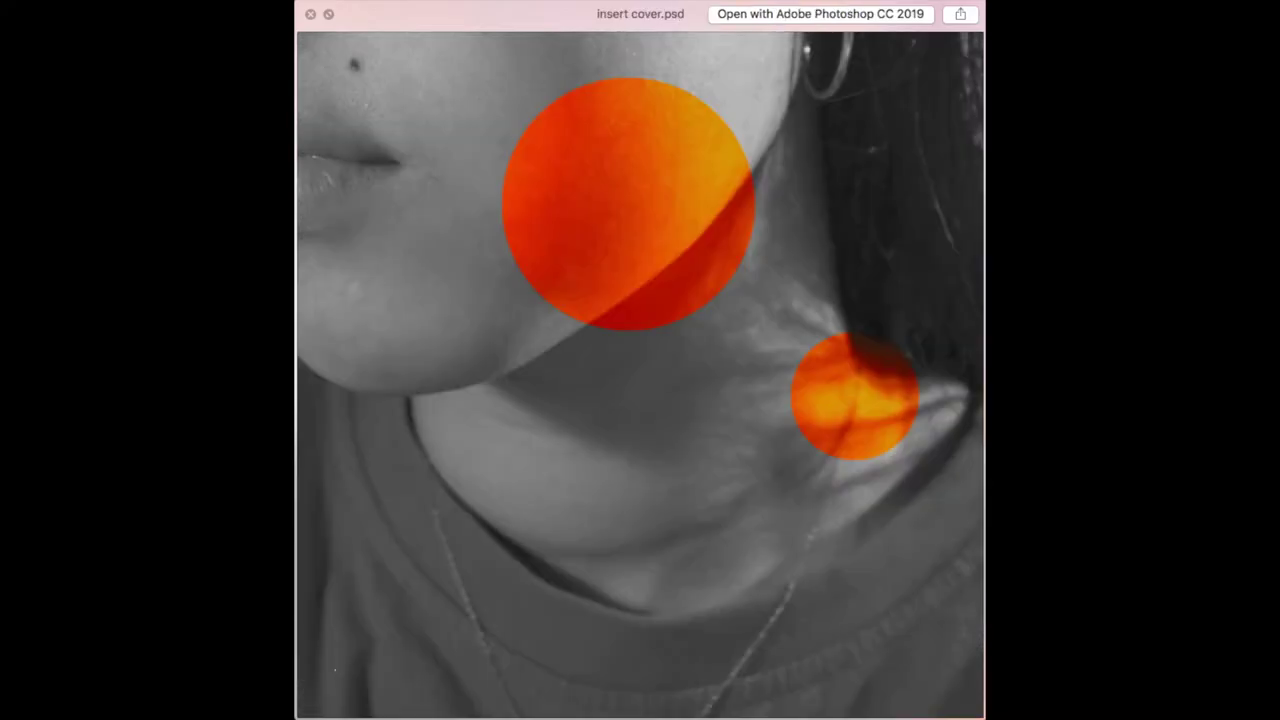
key("Down")
key("Down")
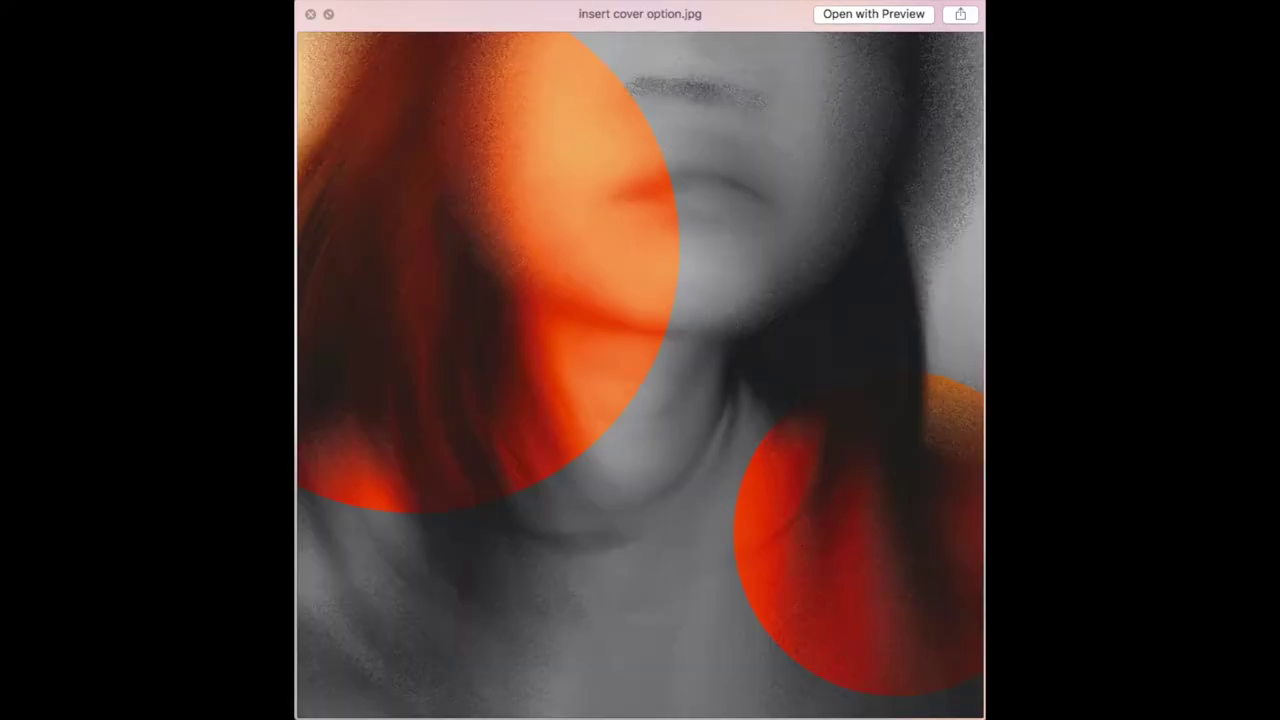
key("Down")
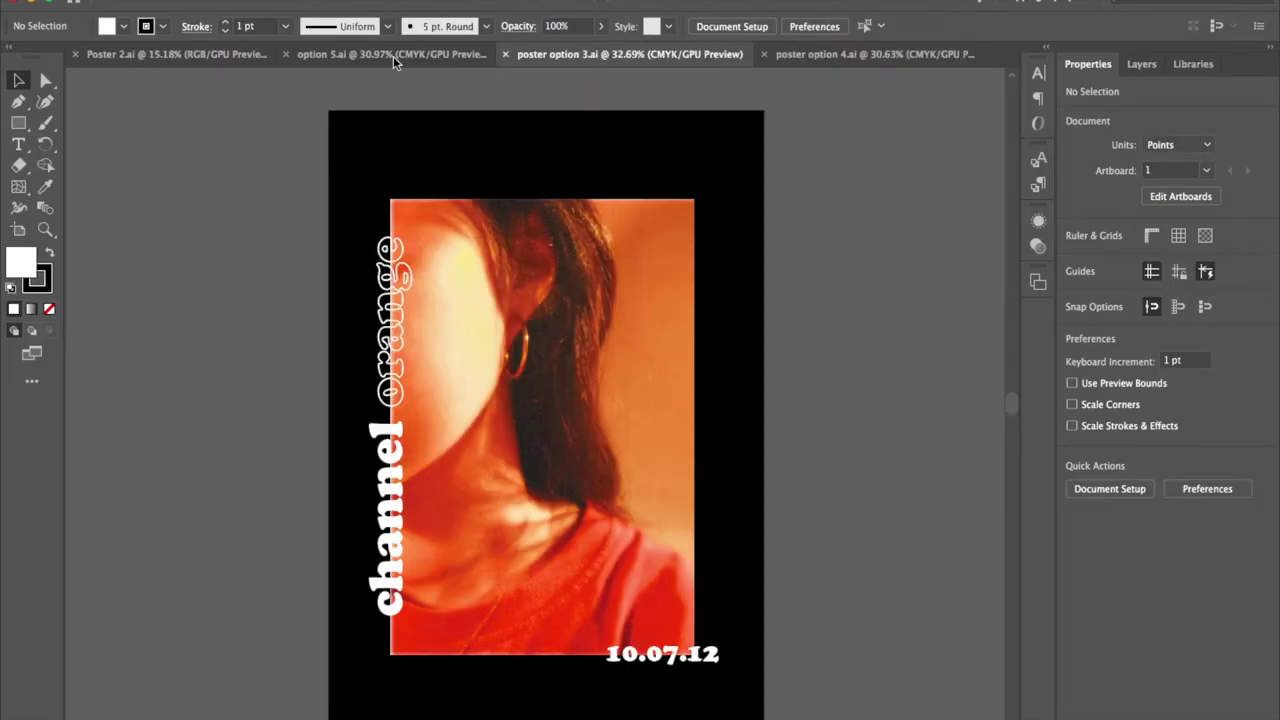
Switch to Record vinyls.ai and inspect the orange Side A and white Side B labels.
left_click(393, 56)
left_click(222, 57)
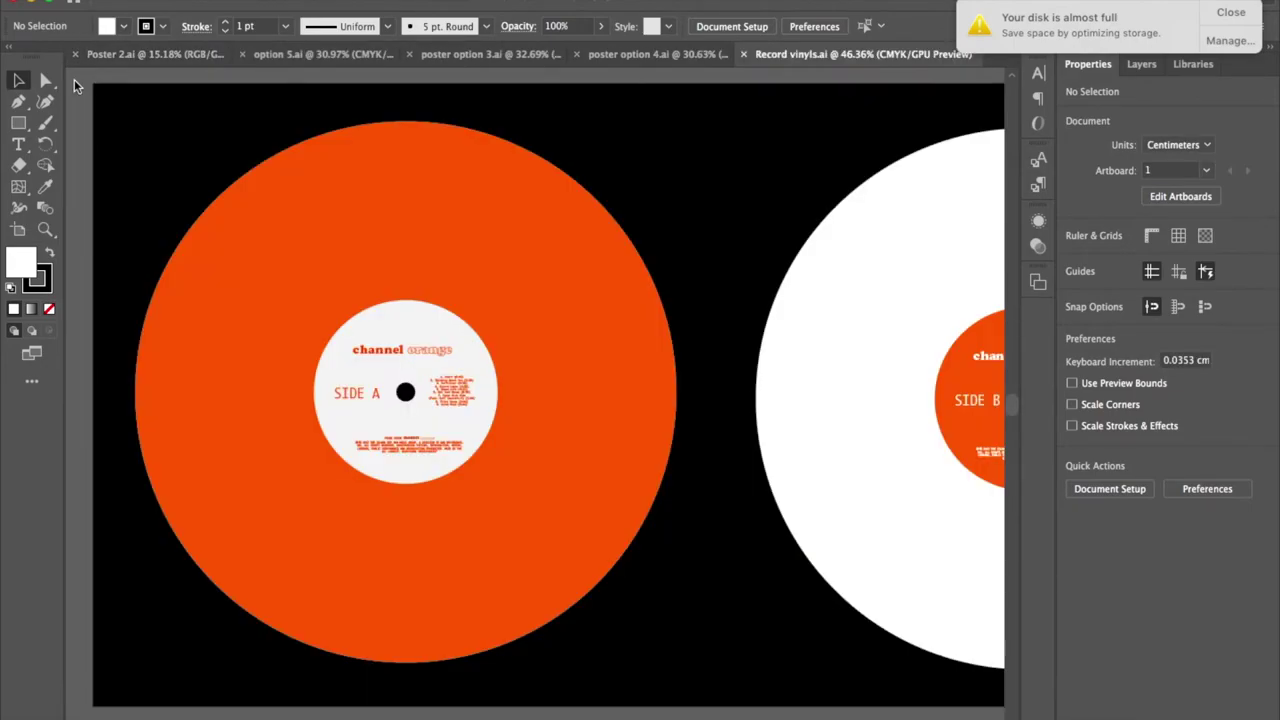
scroll(360, 247, "up", 10, "alt")
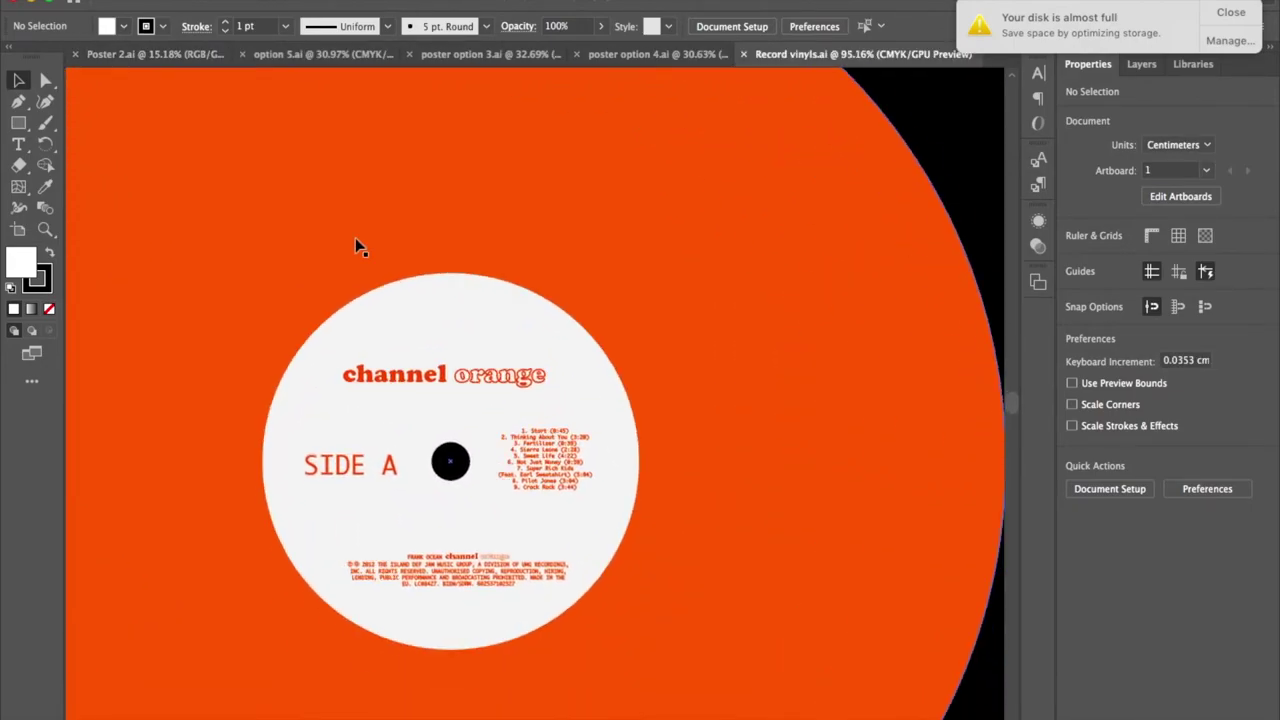
scroll(360, 247, "down", 5)
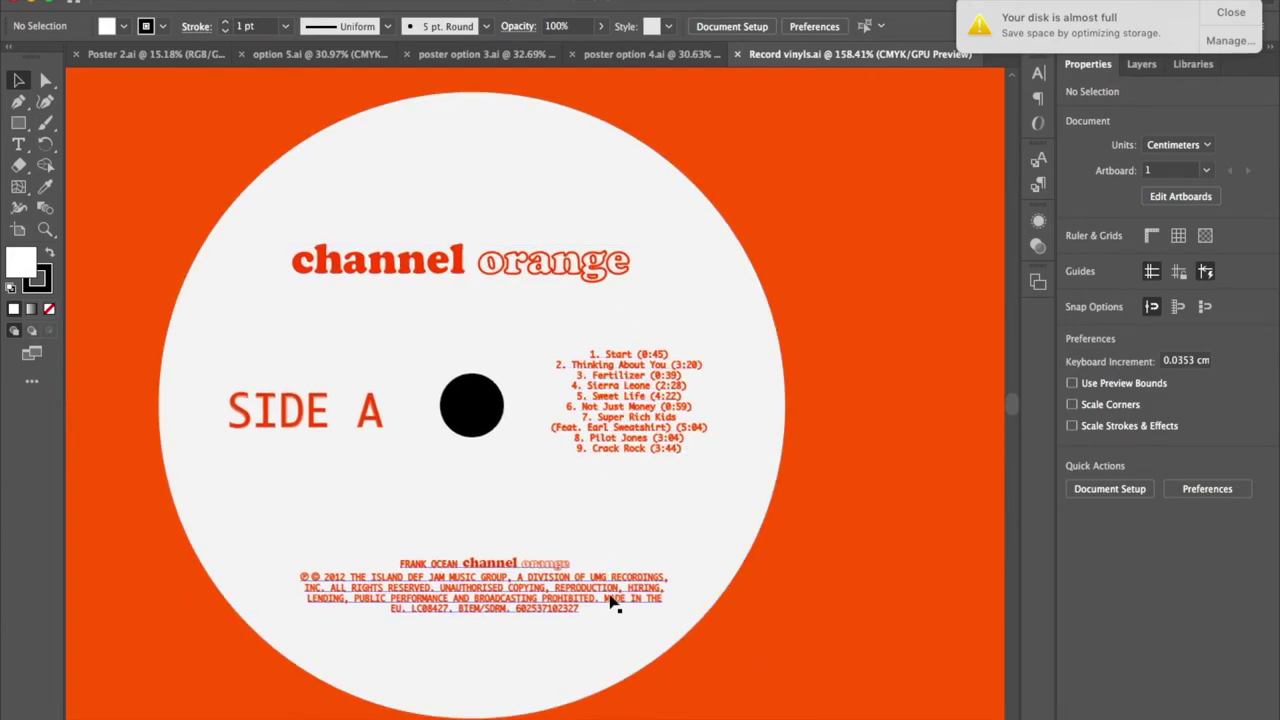
scroll(610, 597, "down", 5, "alt")
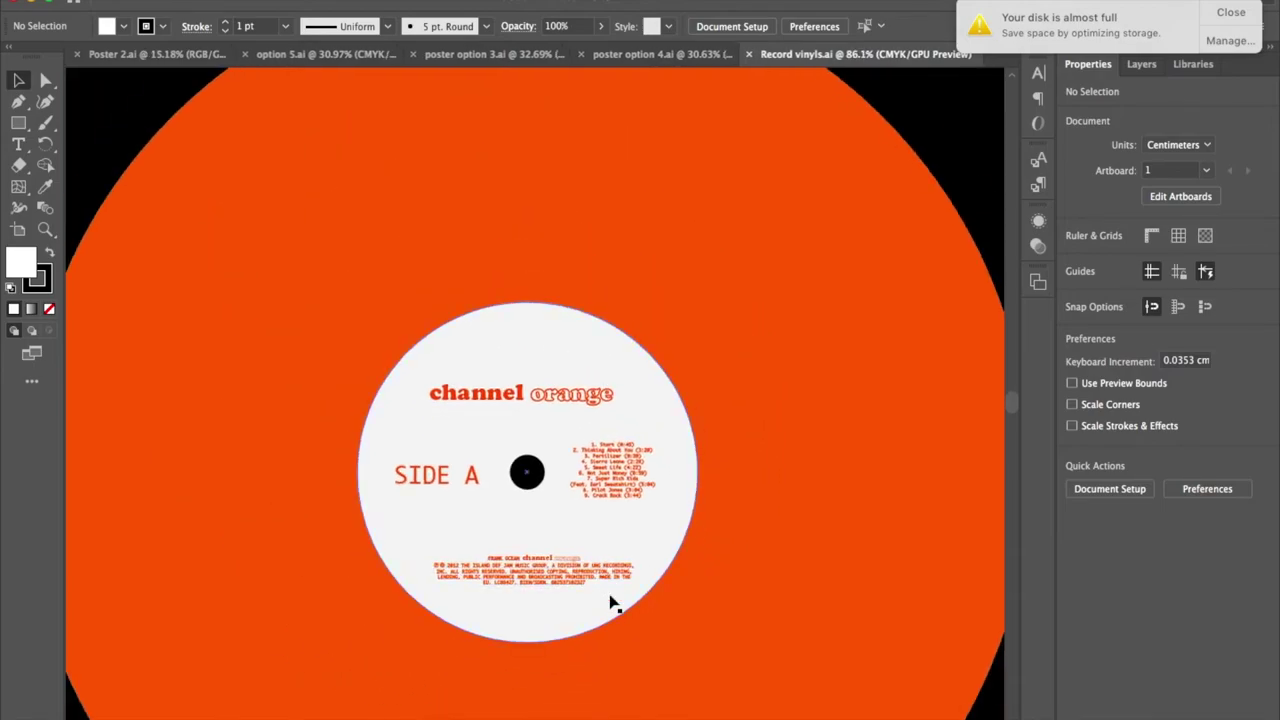
scroll(609, 598, "down", 3, "alt")
scroll(609, 598, "right", 5)
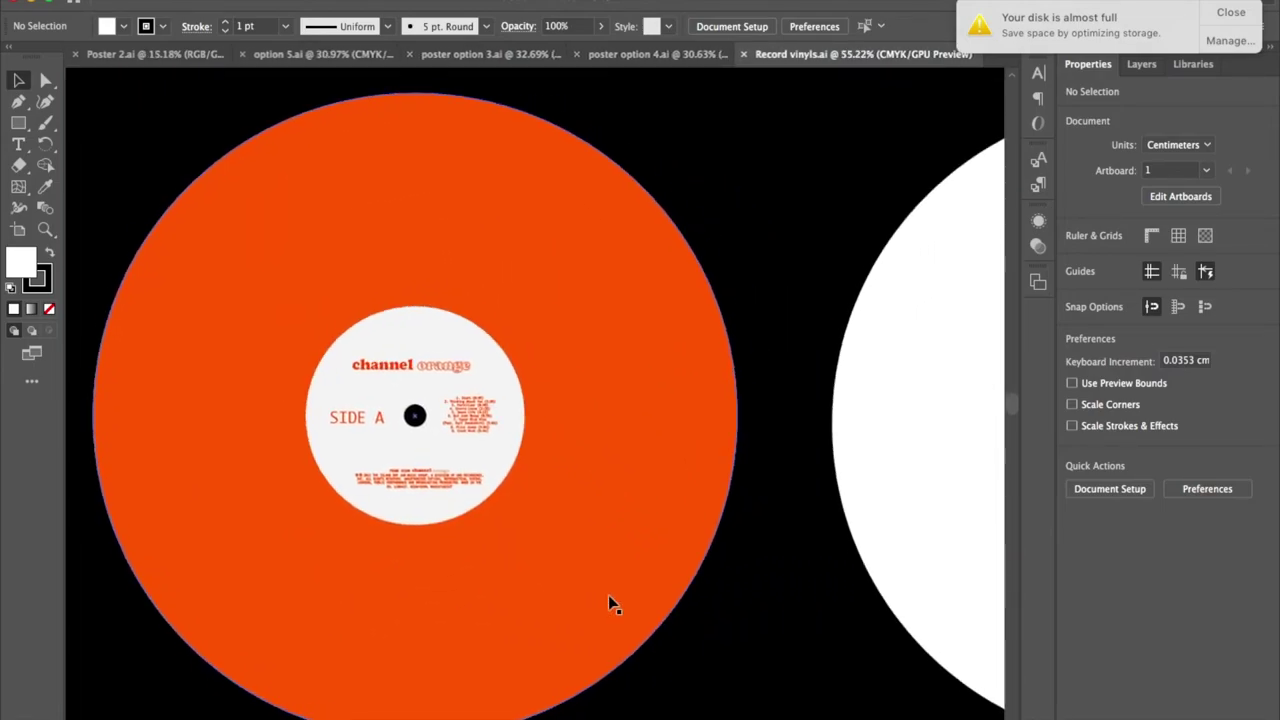
scroll(612, 603, "right", 8)
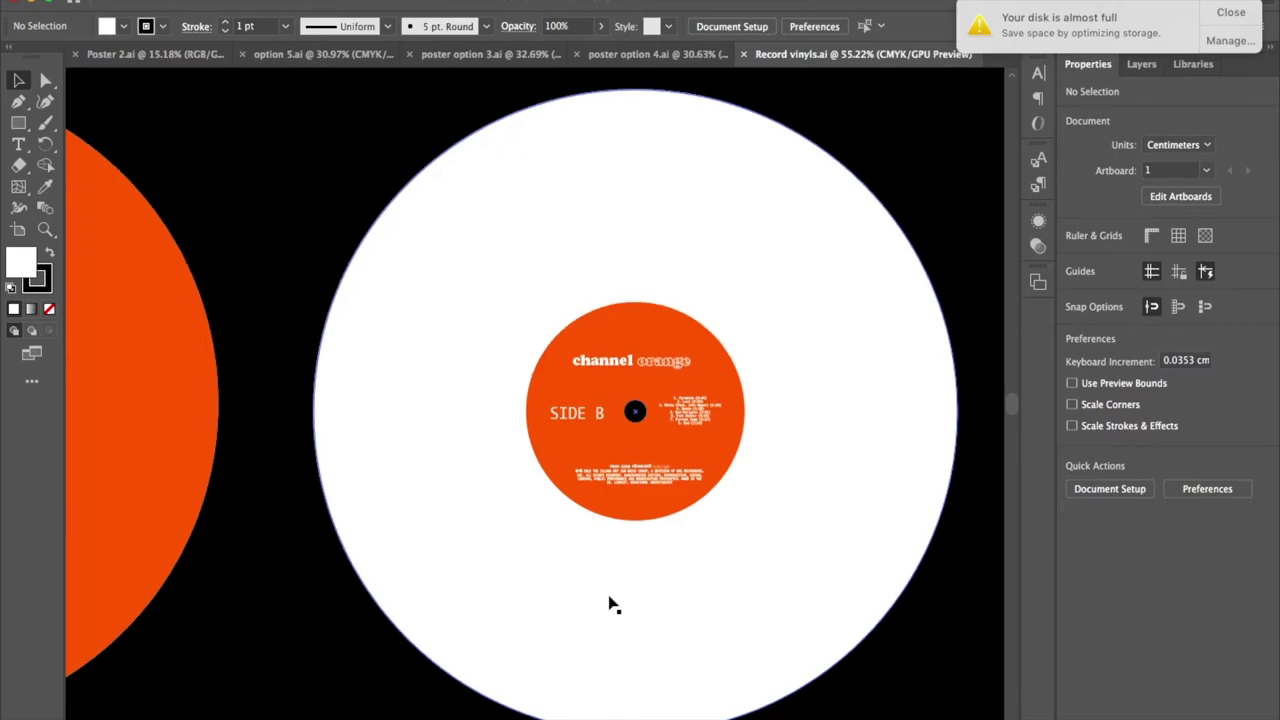
scroll(612, 603, "up", 1, "alt")
scroll(612, 603, "up", 4, "alt")
scroll(612, 603, "up", 3)
scroll(612, 603, "right", 1)
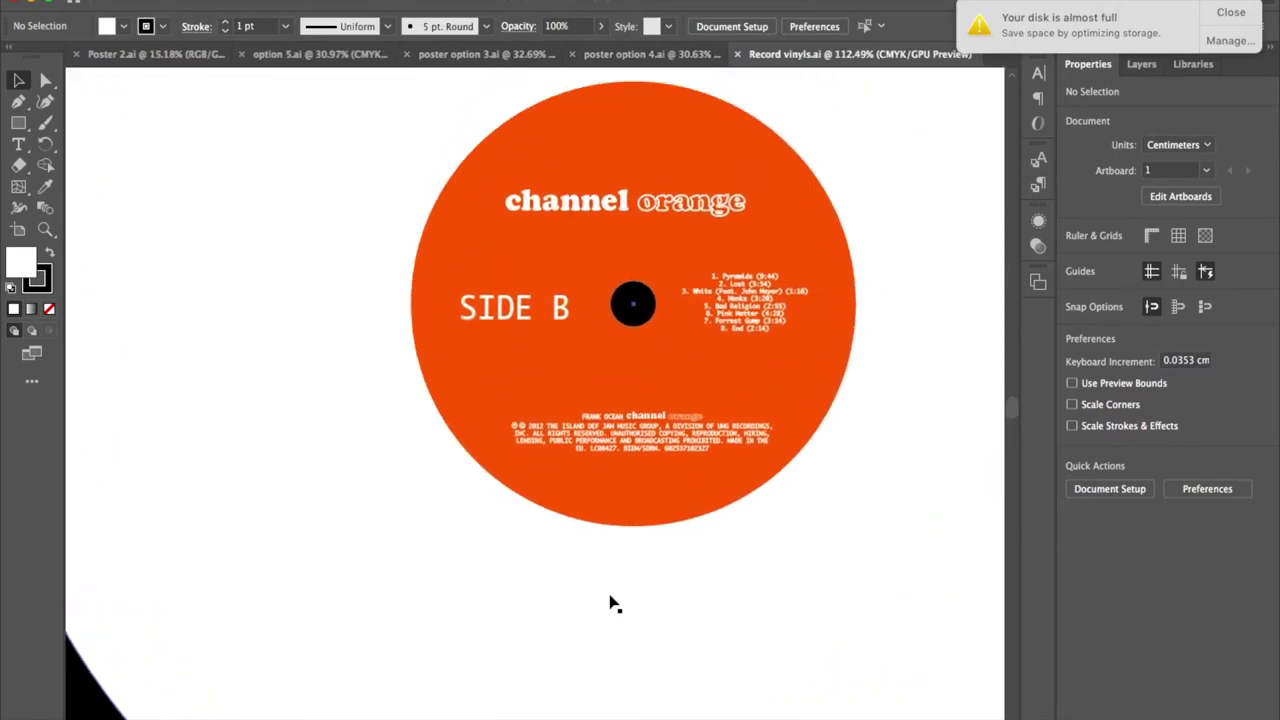
scroll(609, 594, "up", 2, "alt")
scroll(609, 591, "up", 3)
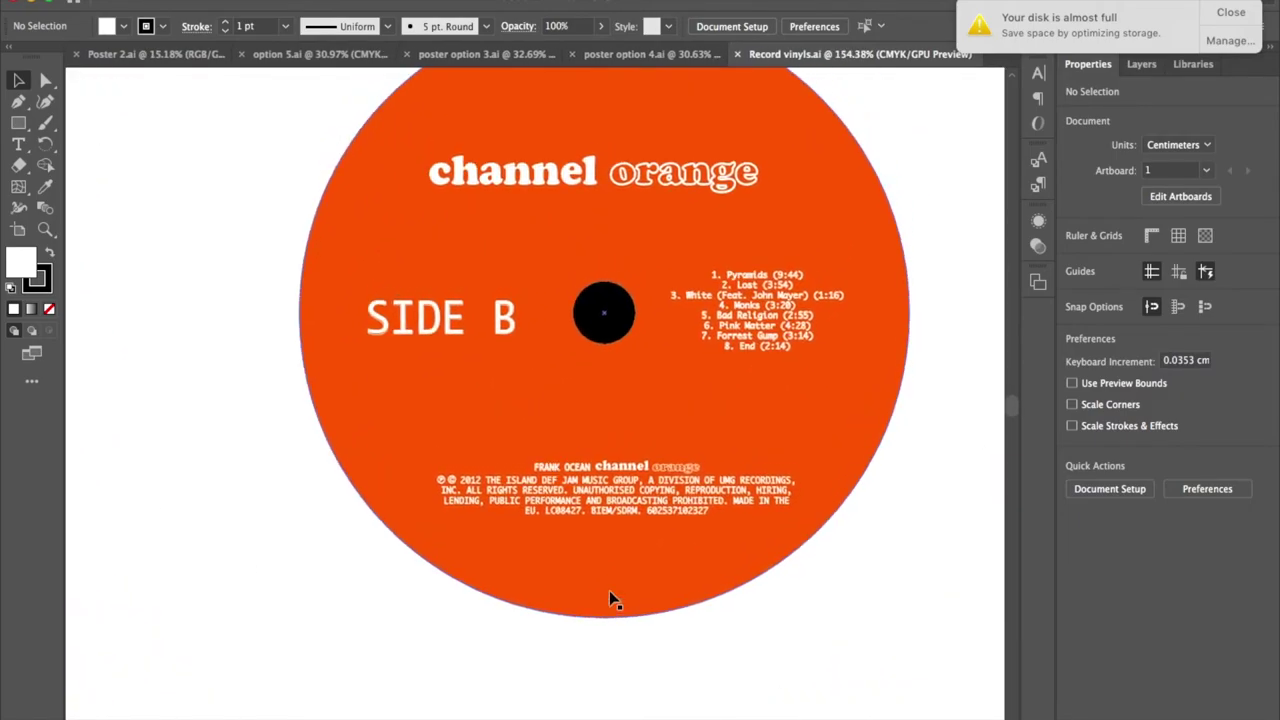
scroll(610, 592, "up", 2)
scroll(610, 592, "left", 1)
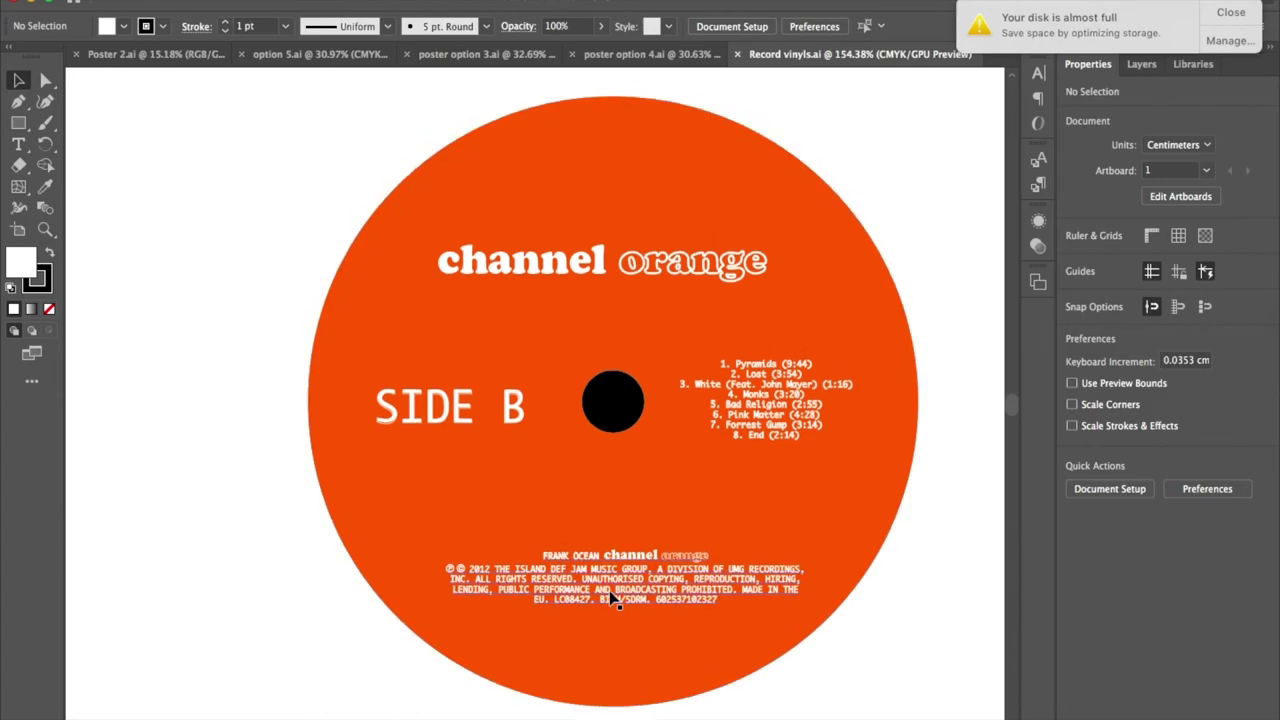
scroll(613, 598, "down", 5, "alt")
scroll(609, 595, "left", 3)
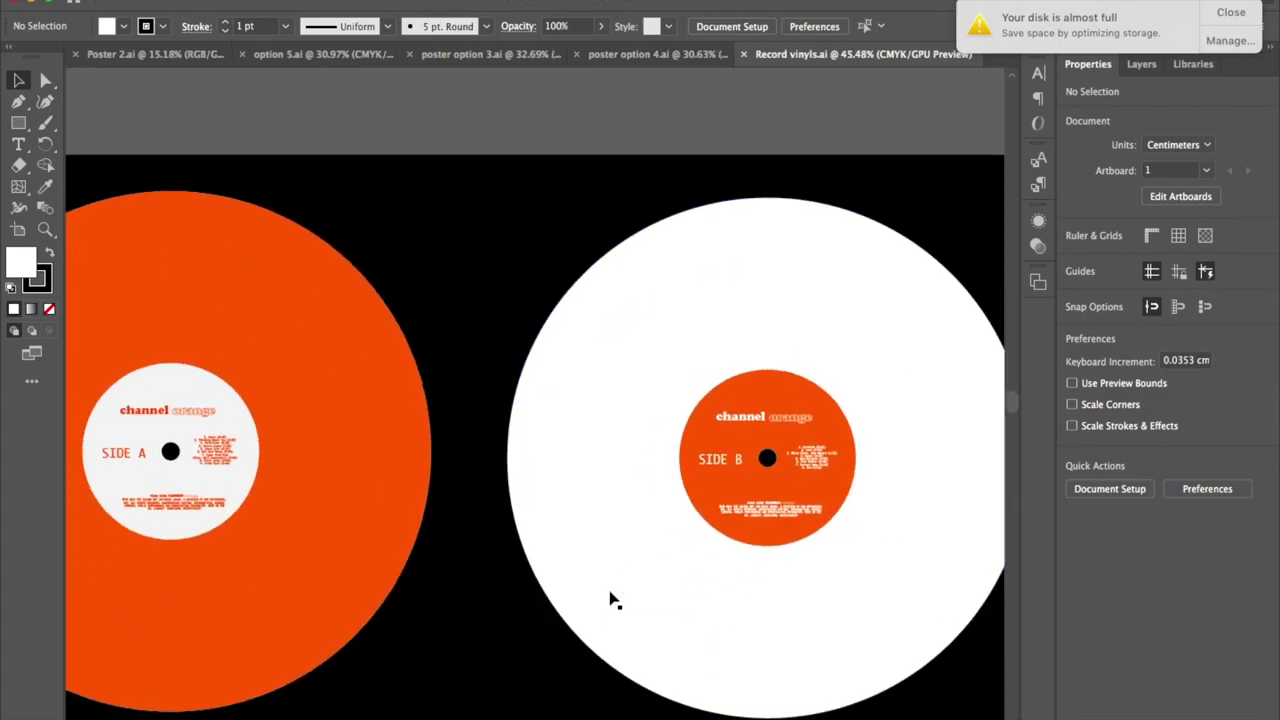